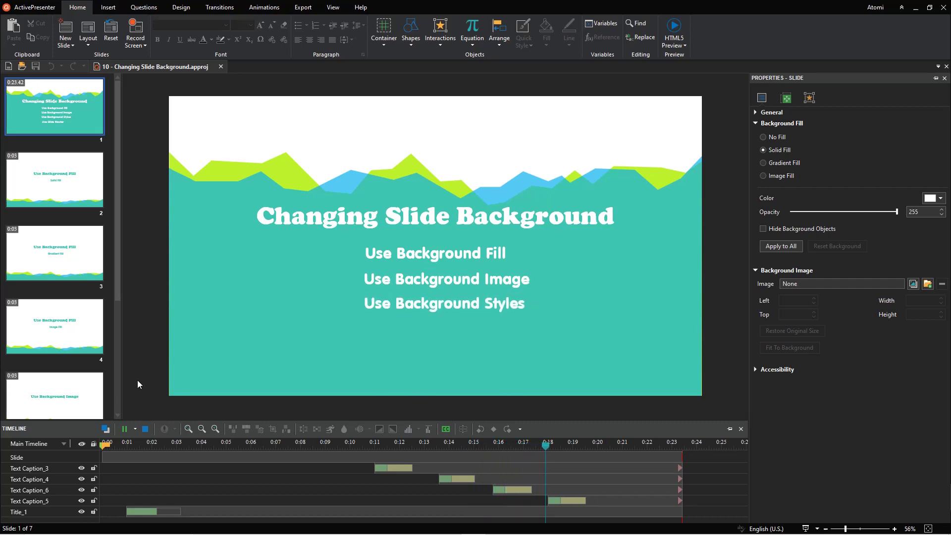
# Stop the timeline preview and open slide 2, Use Background Fill – Solid Fill
pyautogui.click(125, 429)
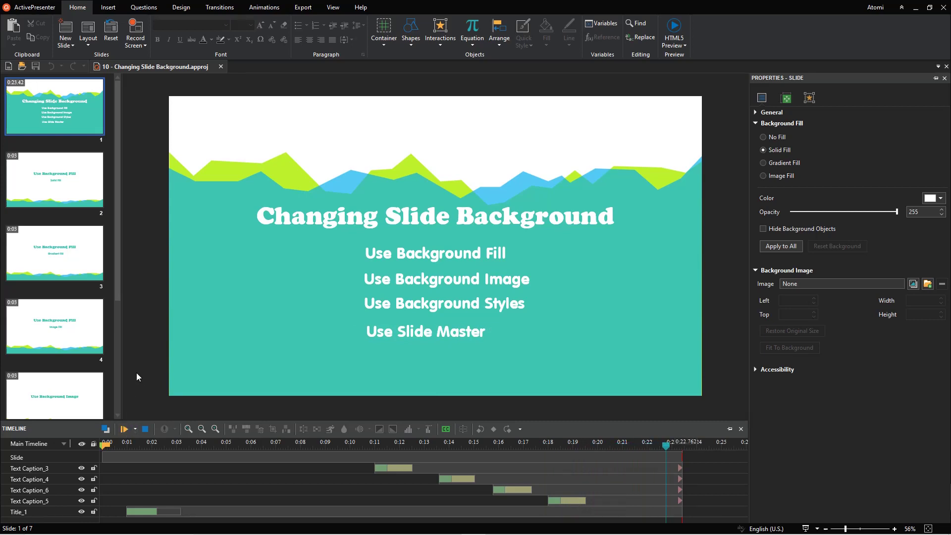
pyautogui.click(98, 194)
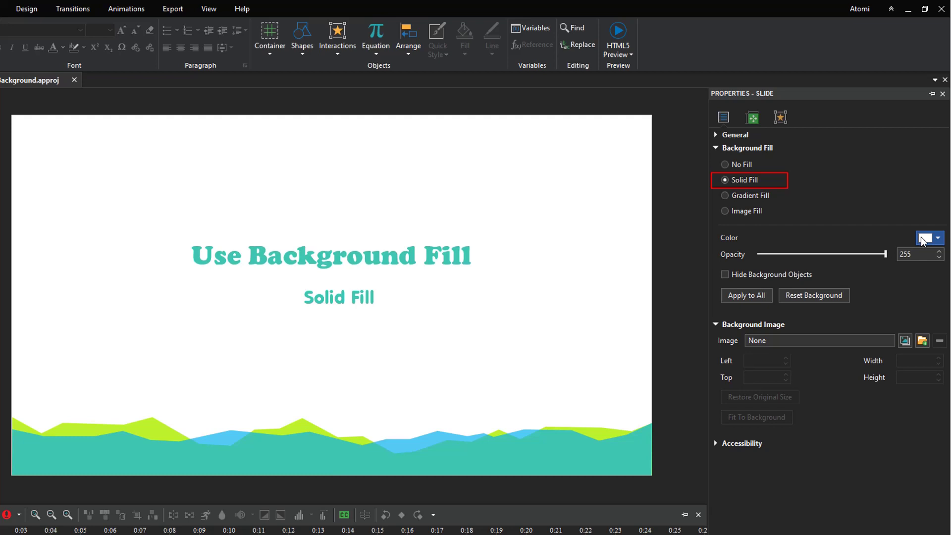
# Make the solid background light yellow-green, then lighten it in More Colors
pyautogui.click(923, 240)
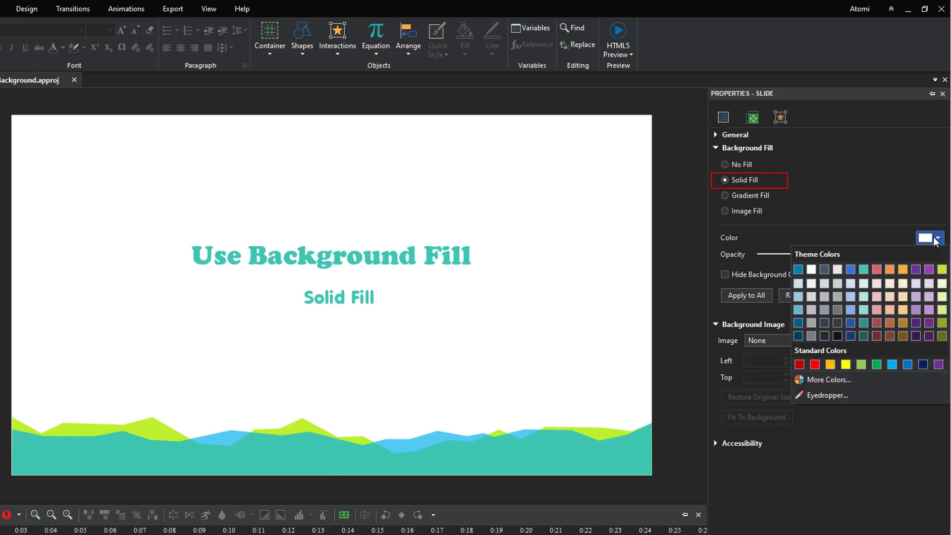
pyautogui.click(942, 310)
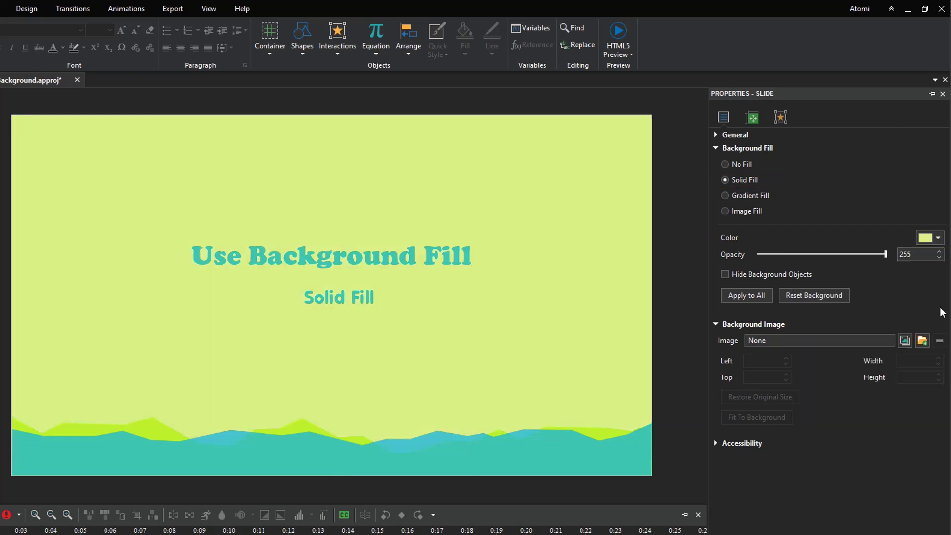
pyautogui.click(932, 238)
pyautogui.click(891, 379)
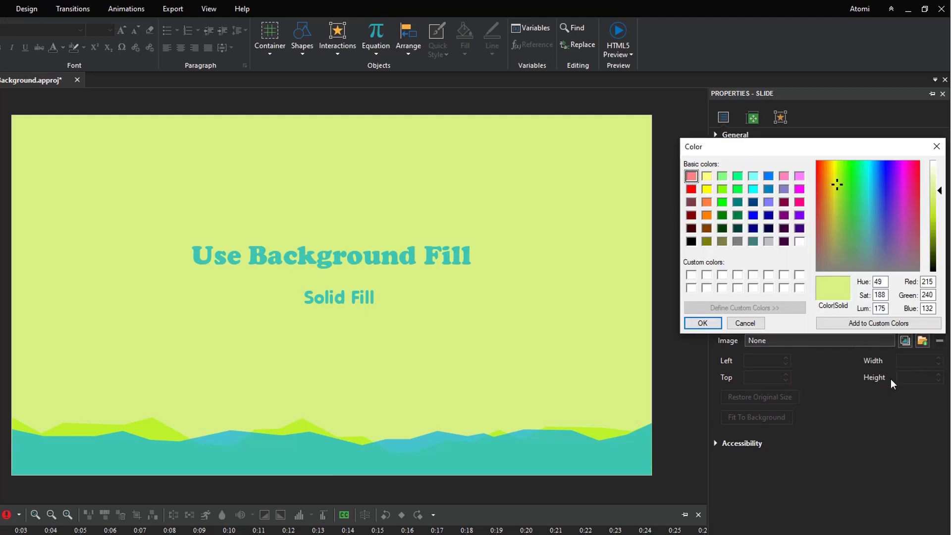
pyautogui.moveTo(941, 192); pyautogui.dragTo(941, 182)
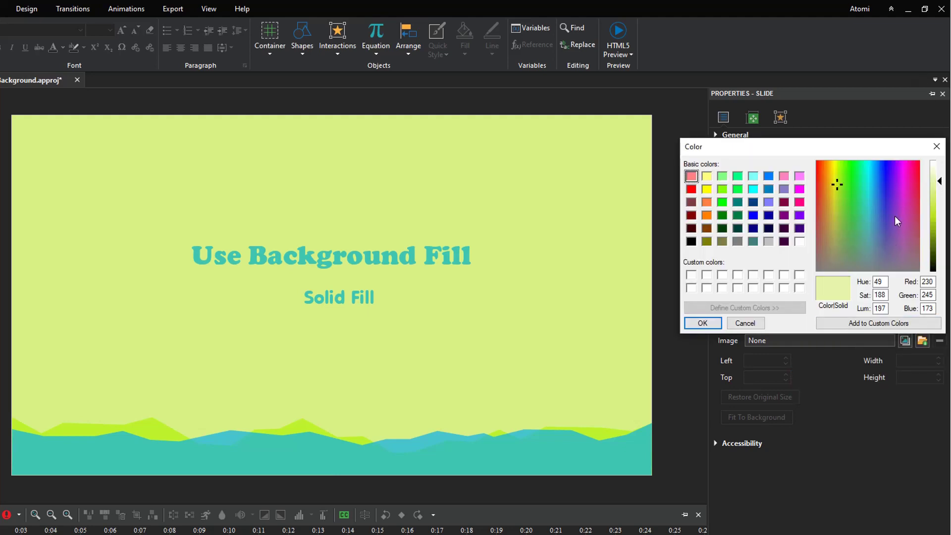
pyautogui.click(703, 323)
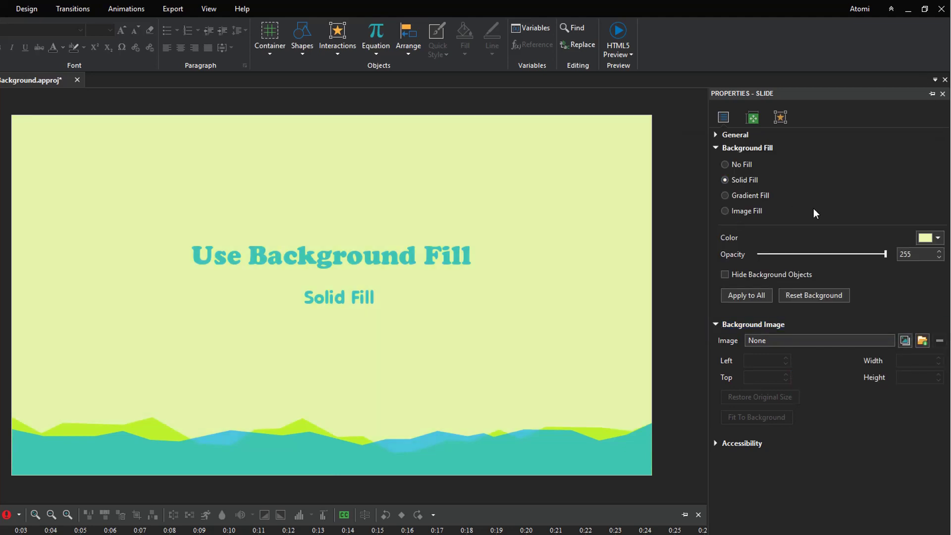
# Sample the bottom wave's teal with the Eyedropper, then restore the light yellow-green background
pyautogui.click(936, 239)
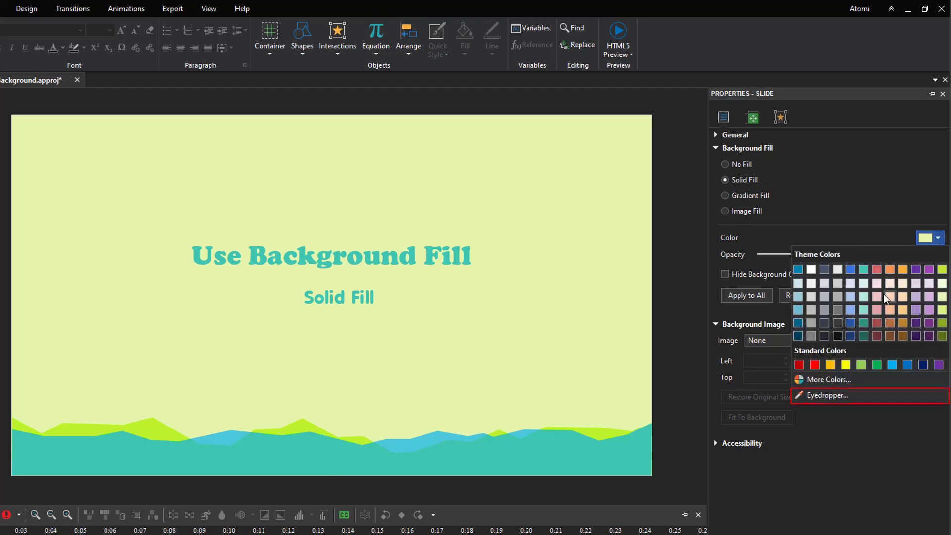
pyautogui.click(849, 400)
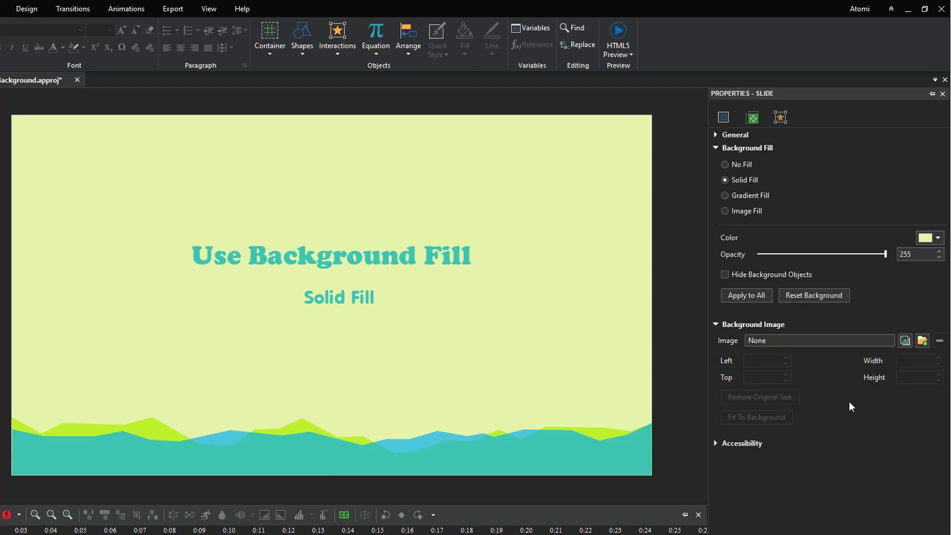
pyautogui.click(580, 457)
pyautogui.click(938, 238)
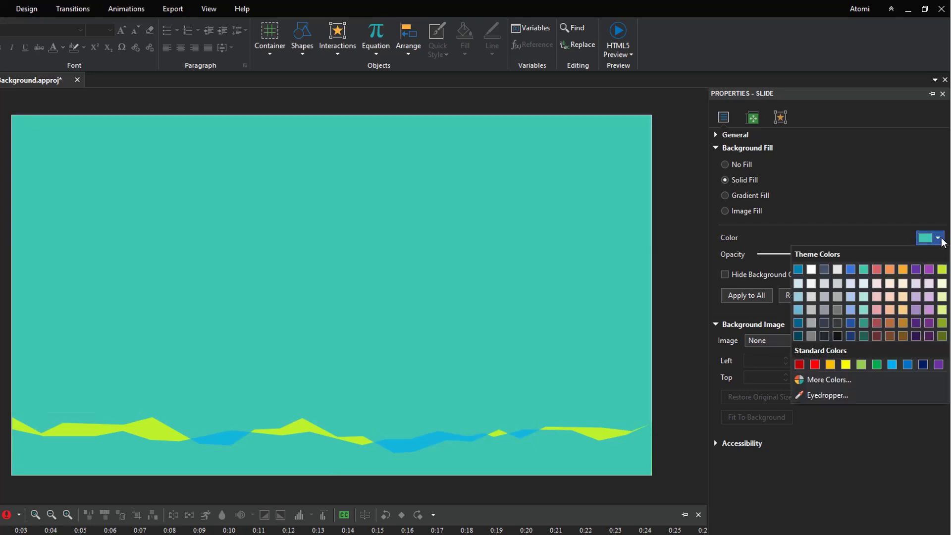
pyautogui.click(941, 296)
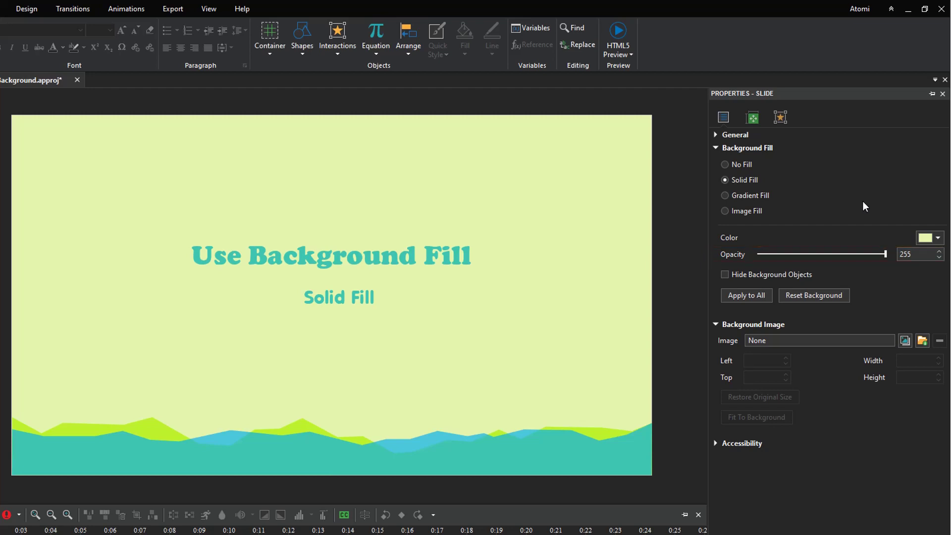
# Hide the wavy background shapes, then show them again
pyautogui.click(726, 273)
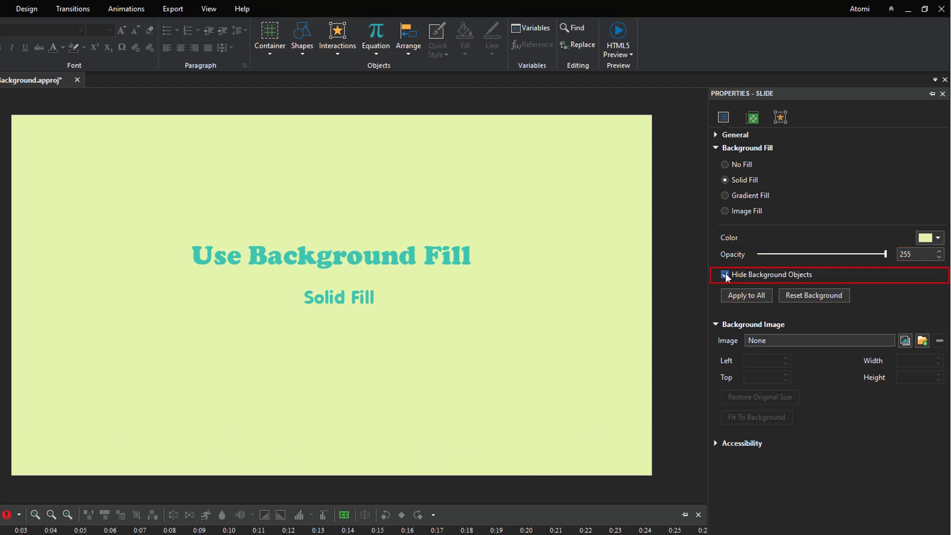
pyautogui.click(725, 275)
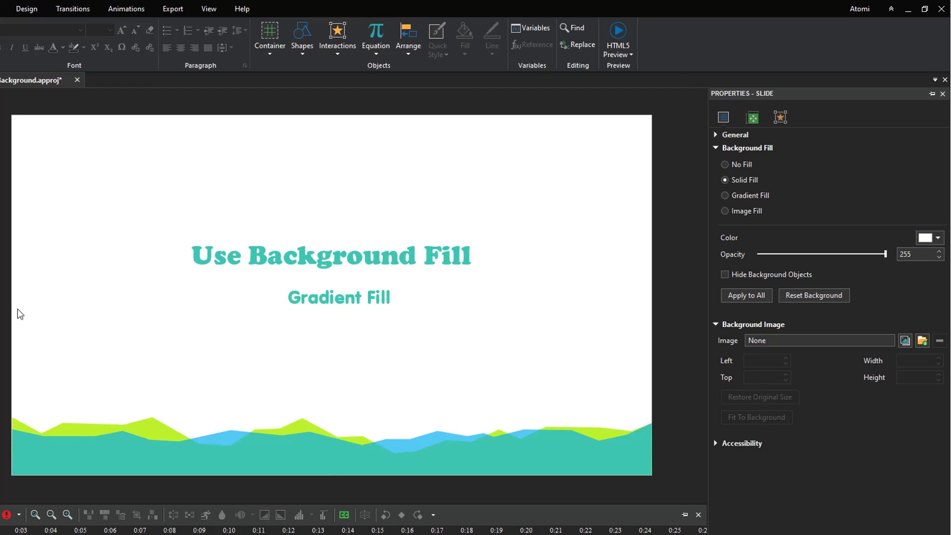
# Switch the background to a linear Gradient Fill and select its white end stop
pyautogui.click(724, 195)
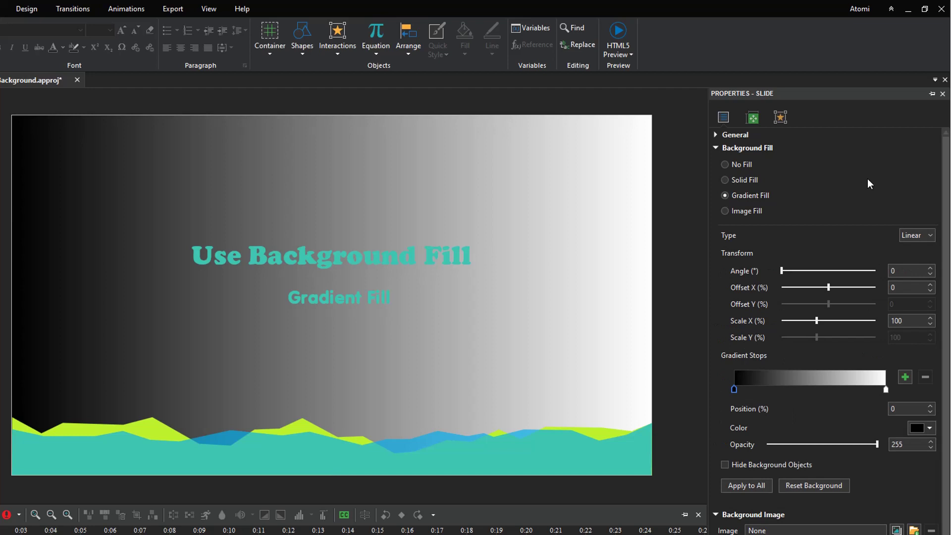
pyautogui.click(929, 236)
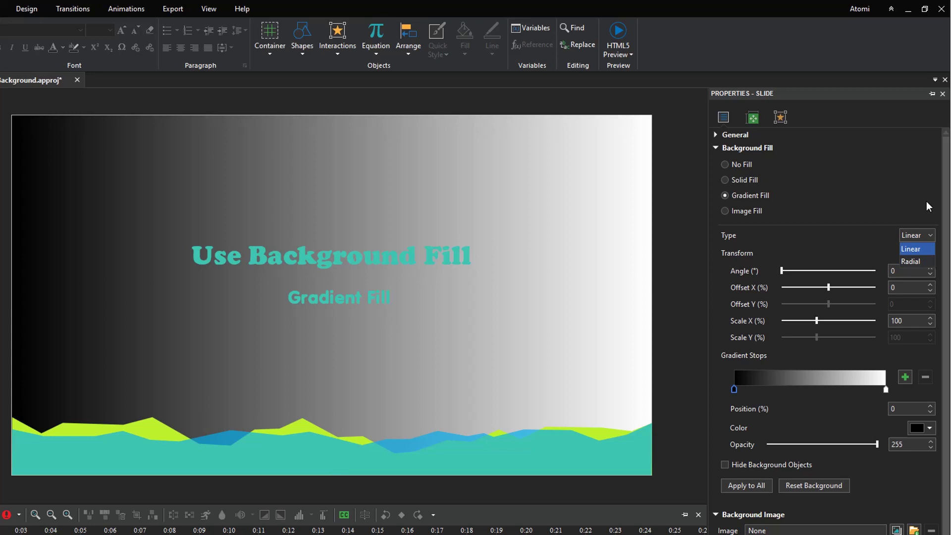
pyautogui.press('Escape')
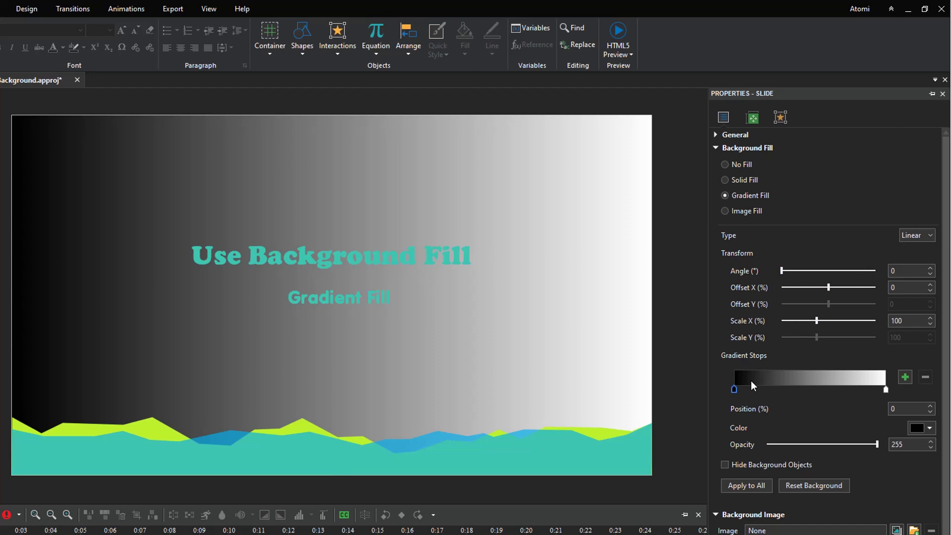
pyautogui.click(886, 389)
# Color the start stop light teal and add a peach stop moved toward the middle
pyautogui.click(735, 391)
pyautogui.click(930, 429)
pyautogui.click(864, 497)
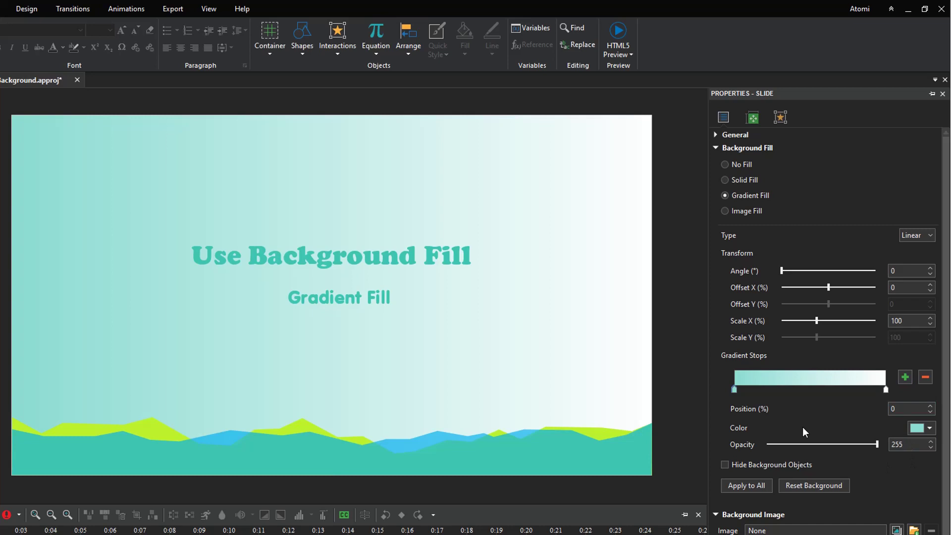
pyautogui.click(756, 390)
pyautogui.click(929, 428)
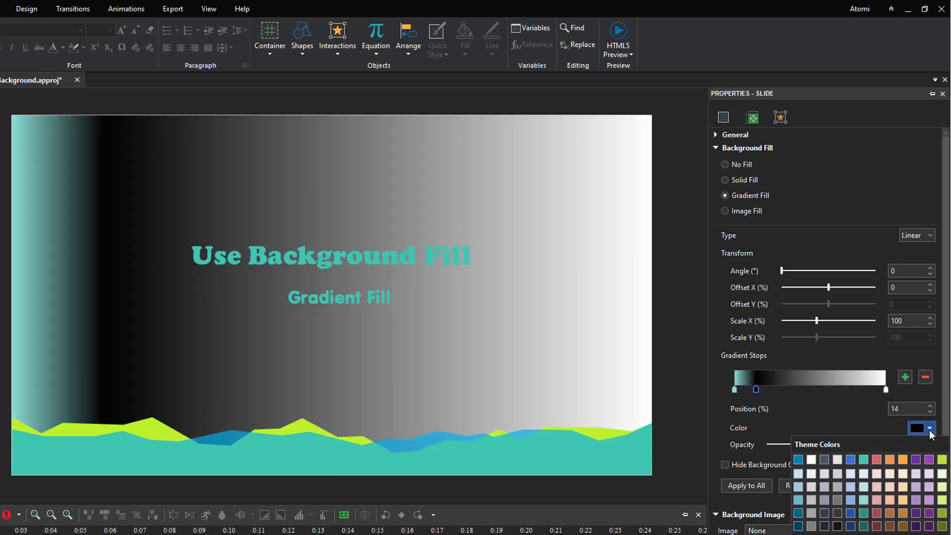
pyautogui.click(889, 499)
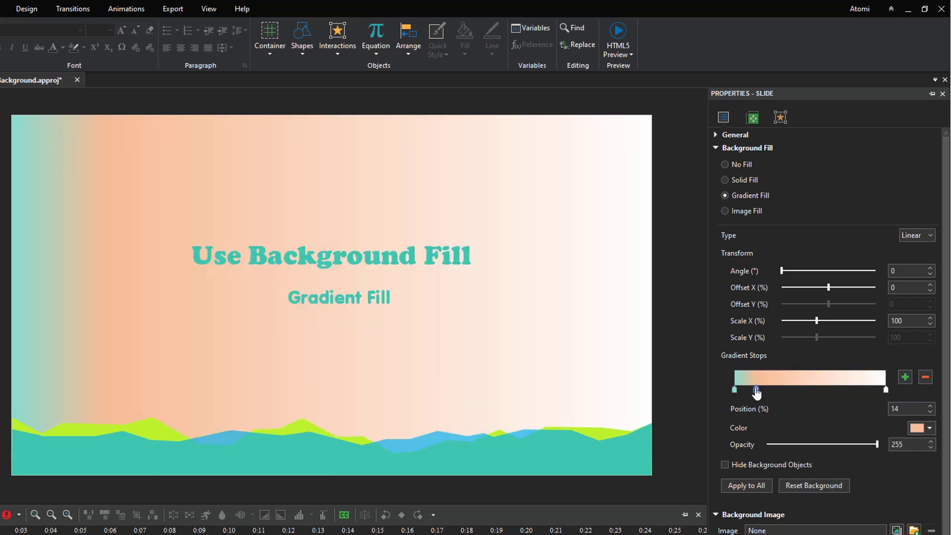
pyautogui.moveTo(757, 392); pyautogui.dragTo(816, 391)
# Add an extra teal gradient stop at 25%, then remove it
pyautogui.click(741, 390)
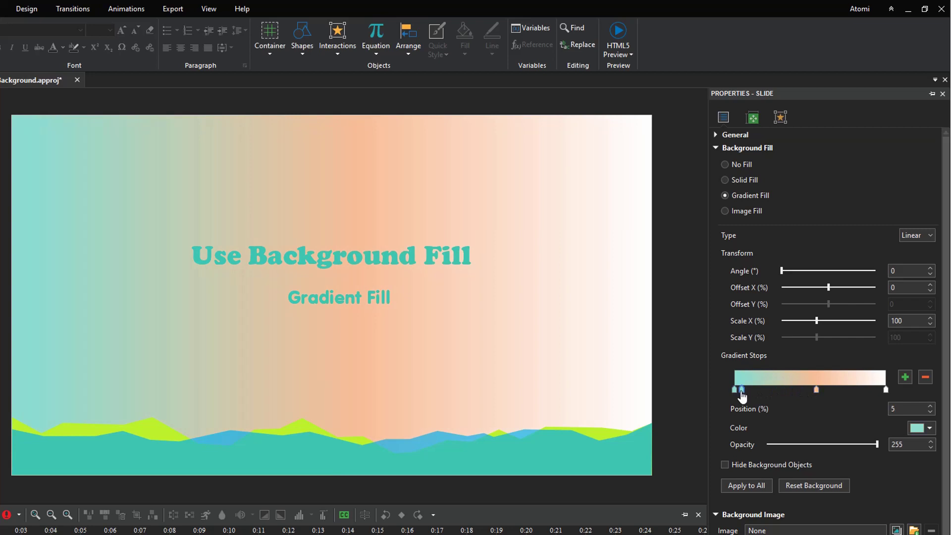
pyautogui.moveTo(743, 396); pyautogui.dragTo(774, 398)
pyautogui.click(924, 380)
# Angle the gradient at 191° and set its horizontal scale to 145%
pyautogui.moveTo(781, 273); pyautogui.dragTo(834, 307)
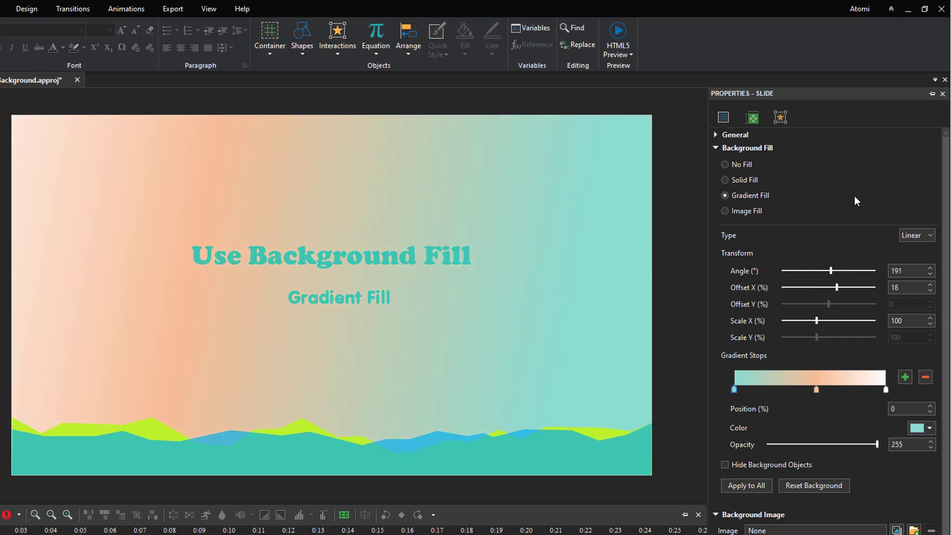
pyautogui.moveTo(902, 321); pyautogui.dragTo(889, 319)
pyautogui.write('0')
pyautogui.press('Return')
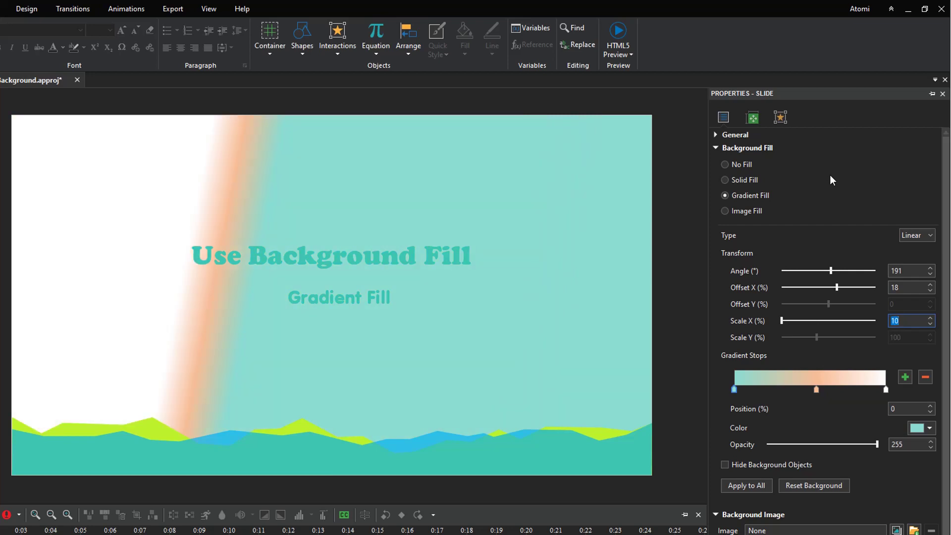
pyautogui.write('250')
pyautogui.press('Return')
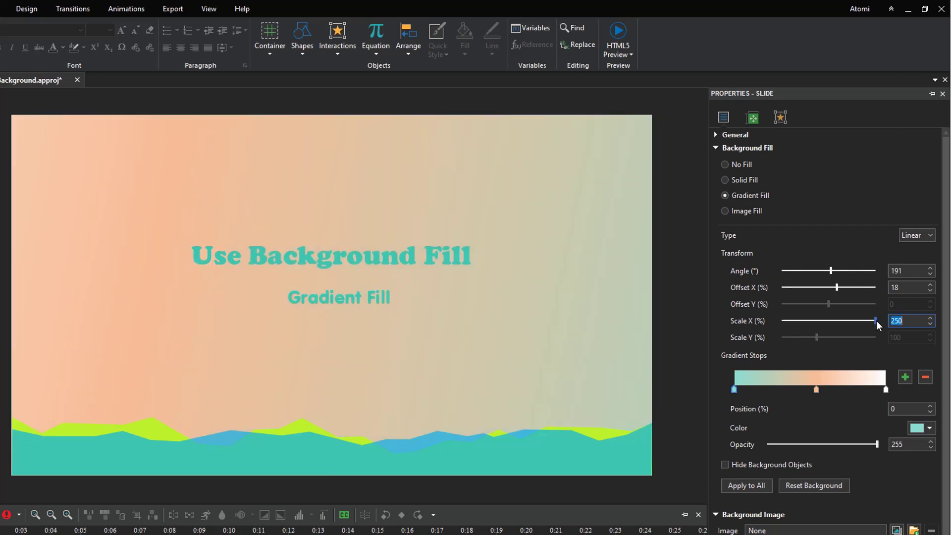
pyautogui.moveTo(876, 320); pyautogui.dragTo(837, 318)
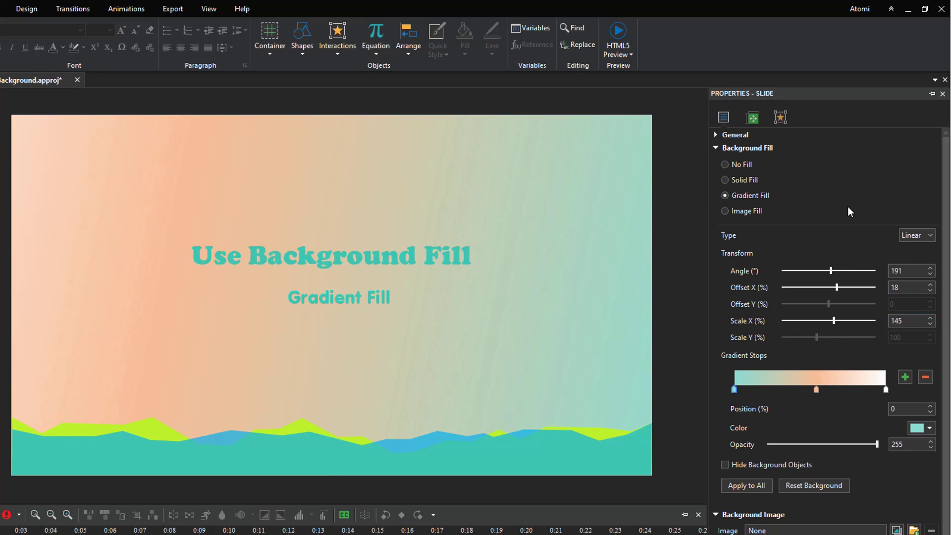
# Change the gradient to Radial and move the peach stop left to 21%
pyautogui.click(930, 235)
pyautogui.click(928, 261)
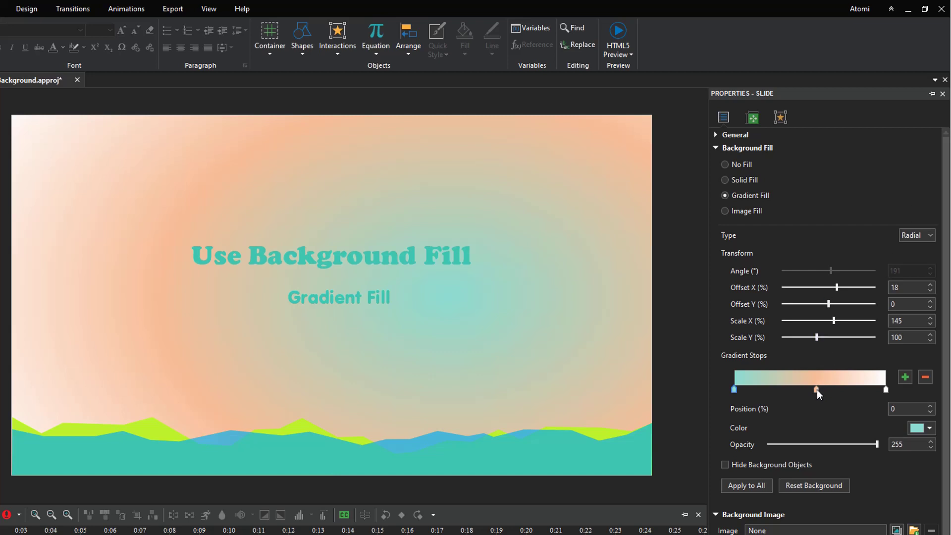
pyautogui.moveTo(817, 390); pyautogui.dragTo(768, 394)
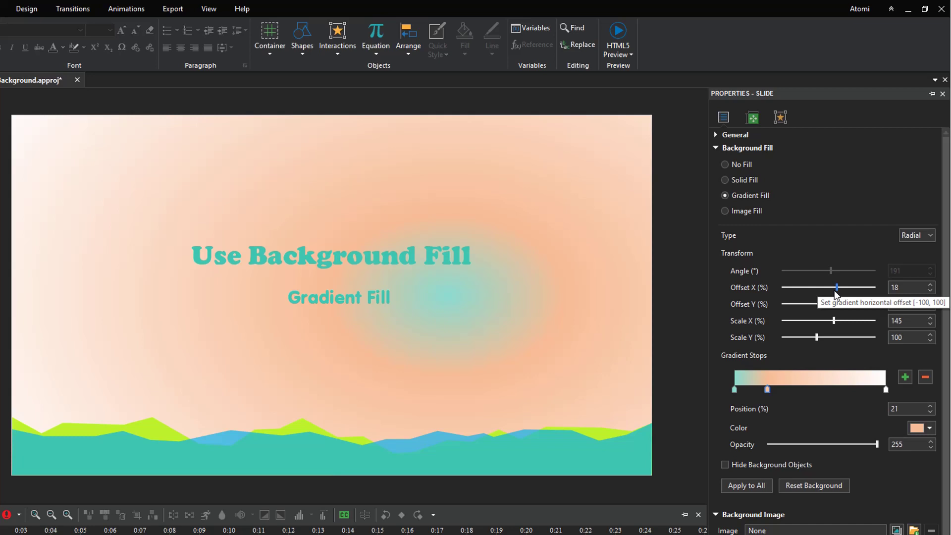
# Try shifting the radial glow left and right, then set Offset X to 0%
pyautogui.moveTo(834, 290); pyautogui.dragTo(798, 285)
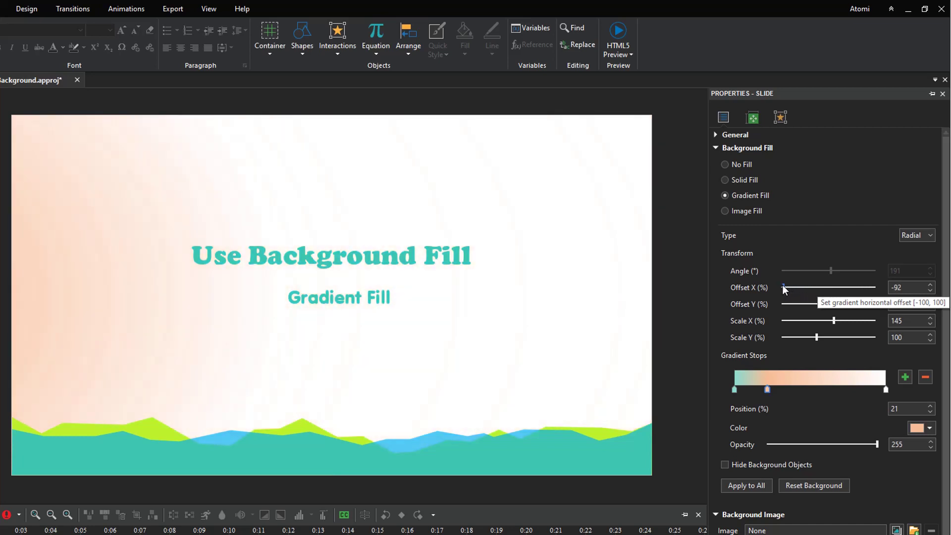
pyautogui.moveTo(784, 288); pyautogui.dragTo(876, 303)
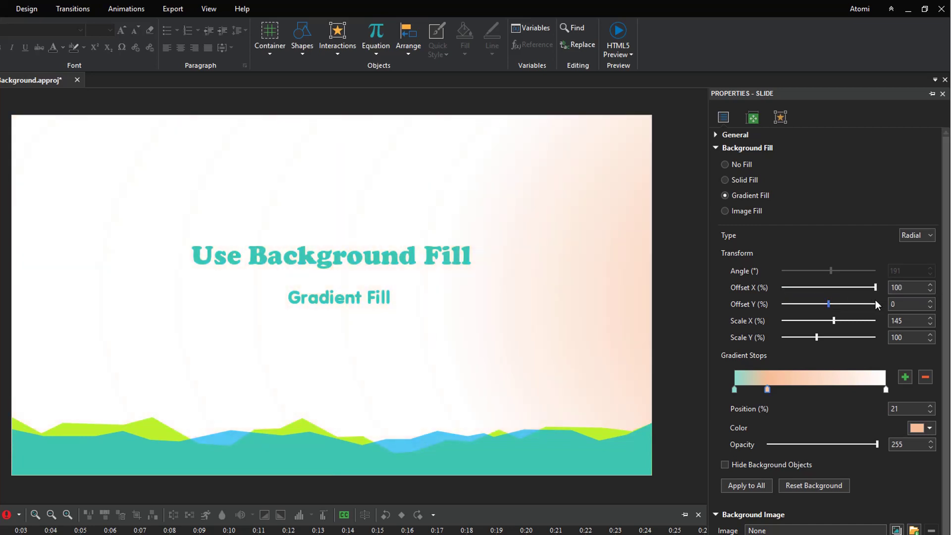
pyautogui.doubleClick(898, 288)
pyautogui.write('0')
pyautogui.press('Return')
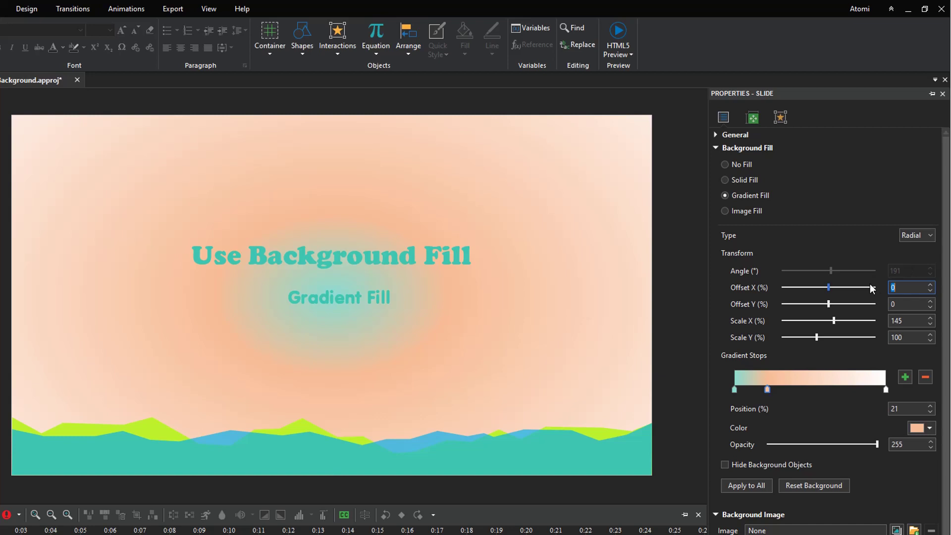
# Set the radial gradient's Offset Y to 5%, Scale X to 173% and Scale Y to 131%
pyautogui.moveTo(826, 299)
pyautogui.mouseDown()
pyautogui.moveTo(781, 299)
pyautogui.moveTo(855, 304)
pyautogui.moveTo(873, 323)
pyautogui.moveTo(829, 315)
pyautogui.mouseUp()
pyautogui.doubleClick(897, 321)
pyautogui.write('10')
pyautogui.press('Return')
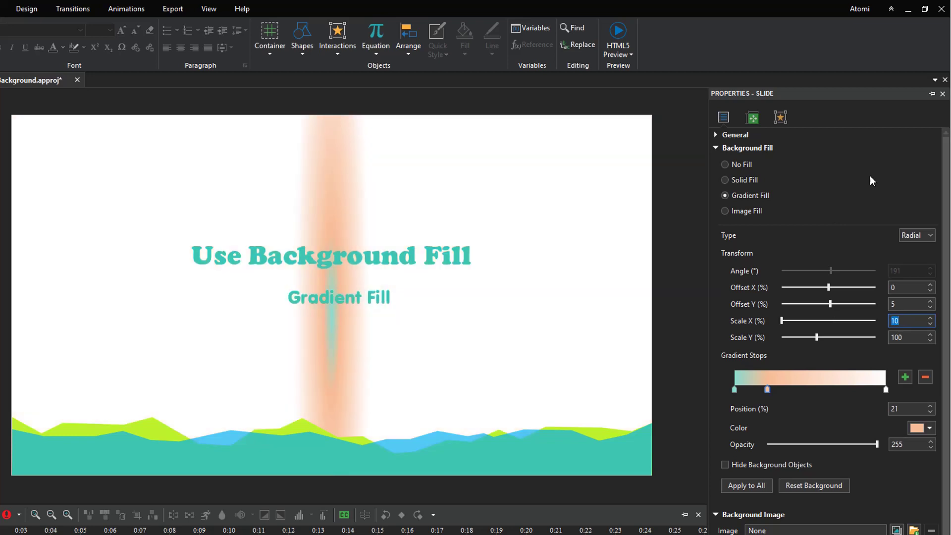
pyautogui.write('250')
pyautogui.press('Return')
pyautogui.write('173')
pyautogui.press('Return')
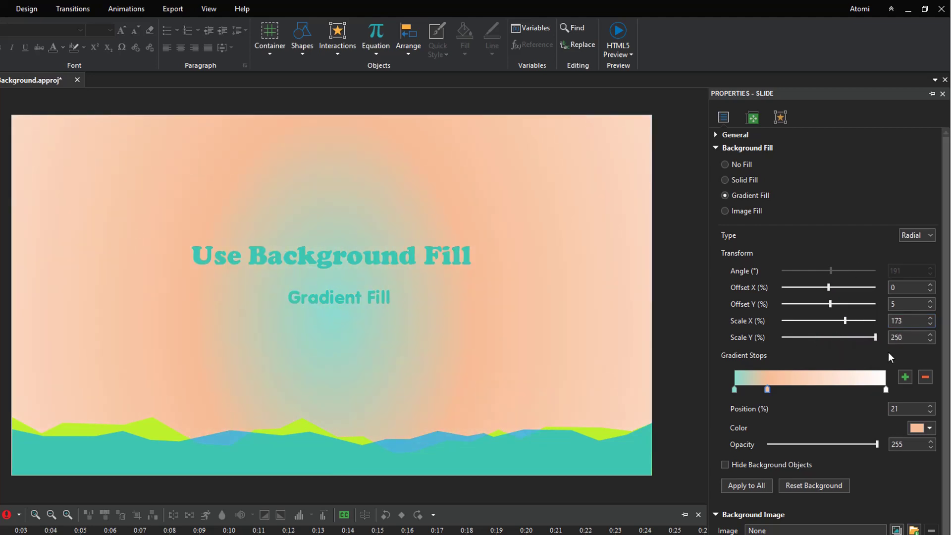
pyautogui.moveTo(817, 337)
pyautogui.mouseDown()
pyautogui.moveTo(795, 338)
pyautogui.moveTo(810, 349)
pyautogui.moveTo(828, 341)
pyautogui.mouseUp()
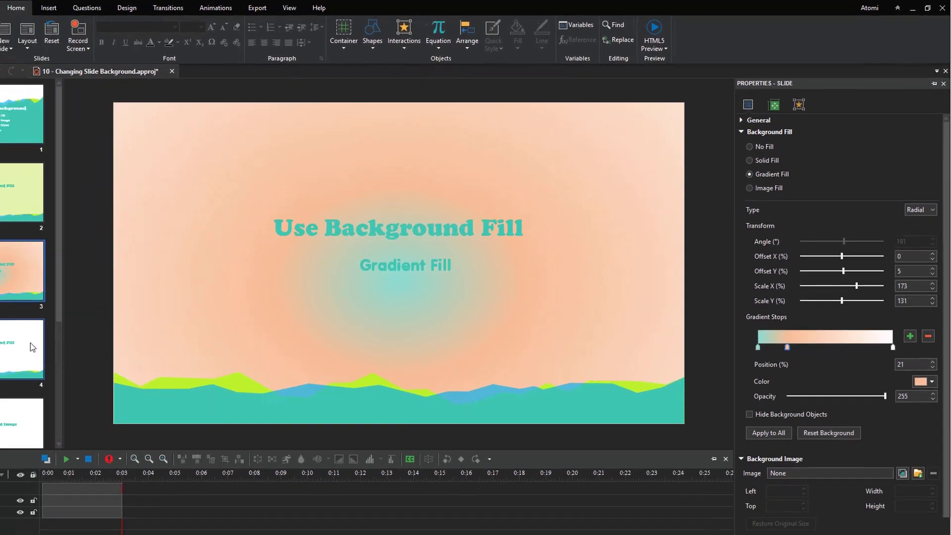
# Fill slide 4's background with blue sky.jpg, trying Tile before settling on Stretch
pyautogui.click(90, 324)
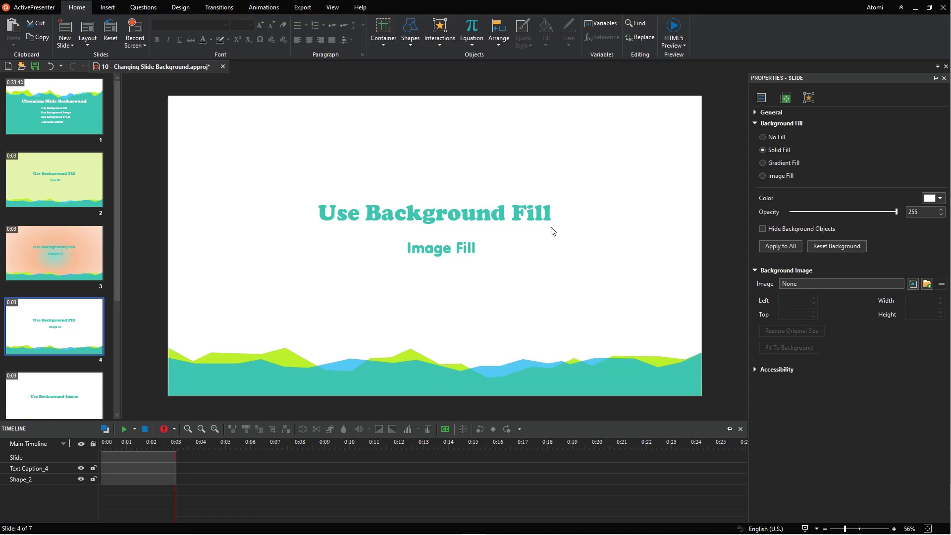
pyautogui.click(763, 176)
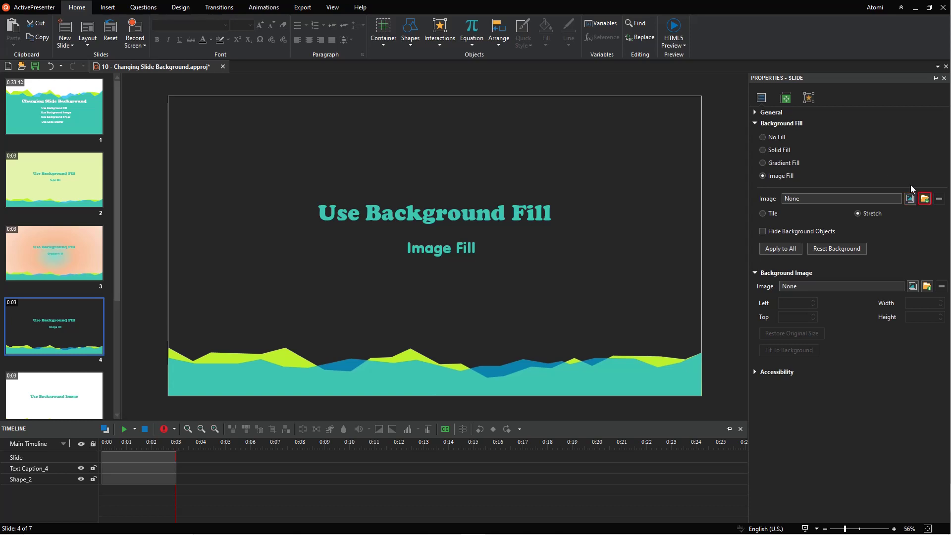
pyautogui.click(925, 198)
pyautogui.click(134, 105)
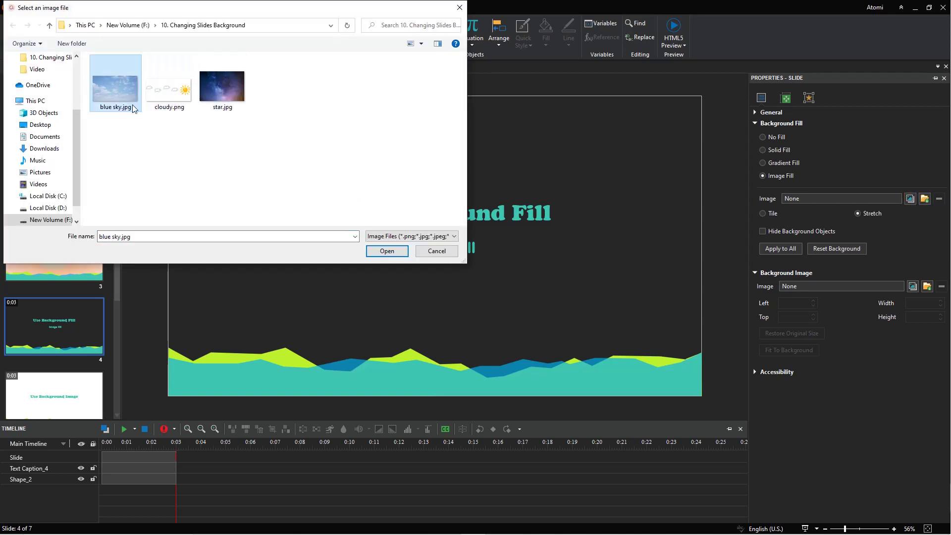
pyautogui.click(387, 251)
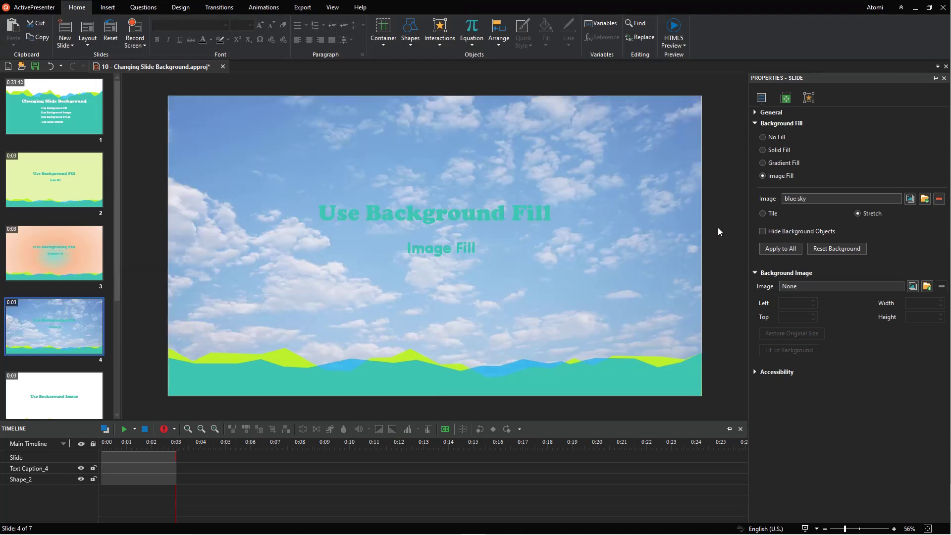
pyautogui.click(763, 214)
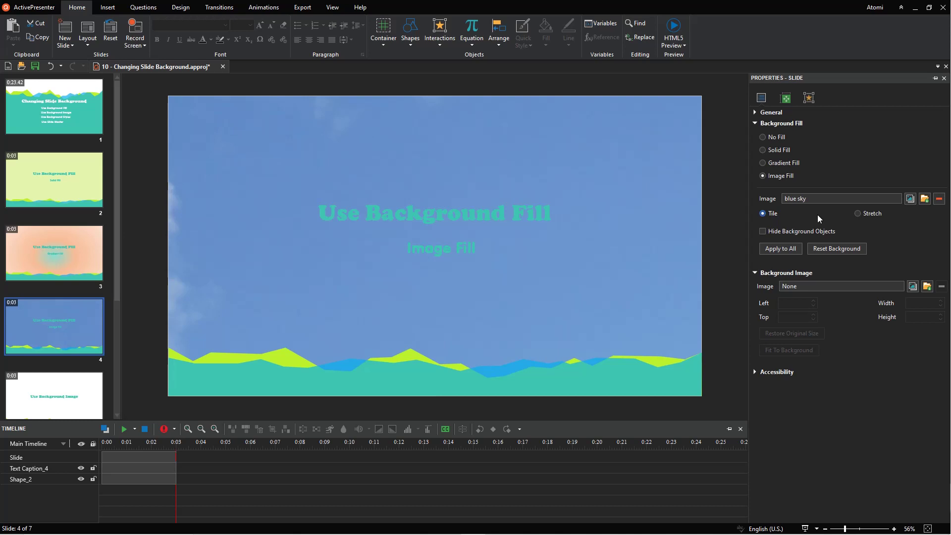
pyautogui.click(858, 214)
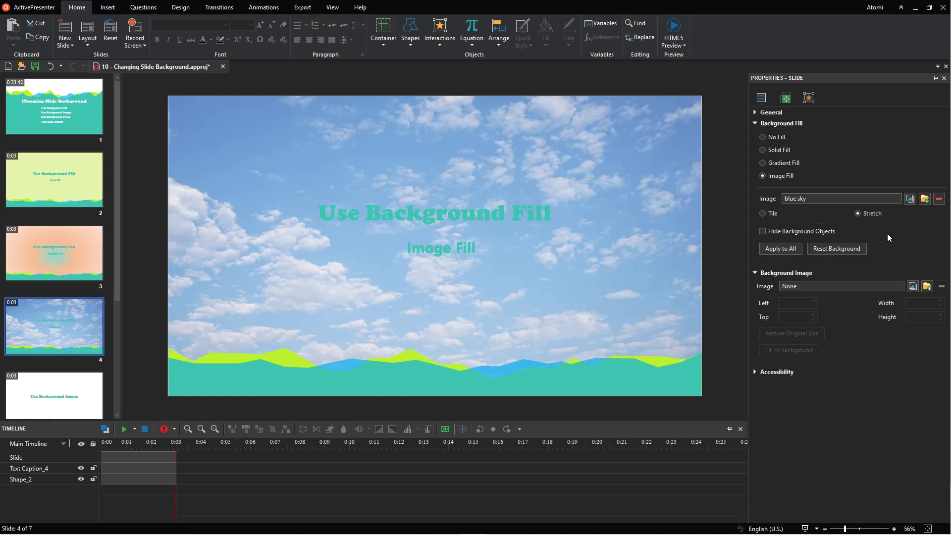
# Set cloudy.png as slide 5's background image
pyautogui.click(101, 379)
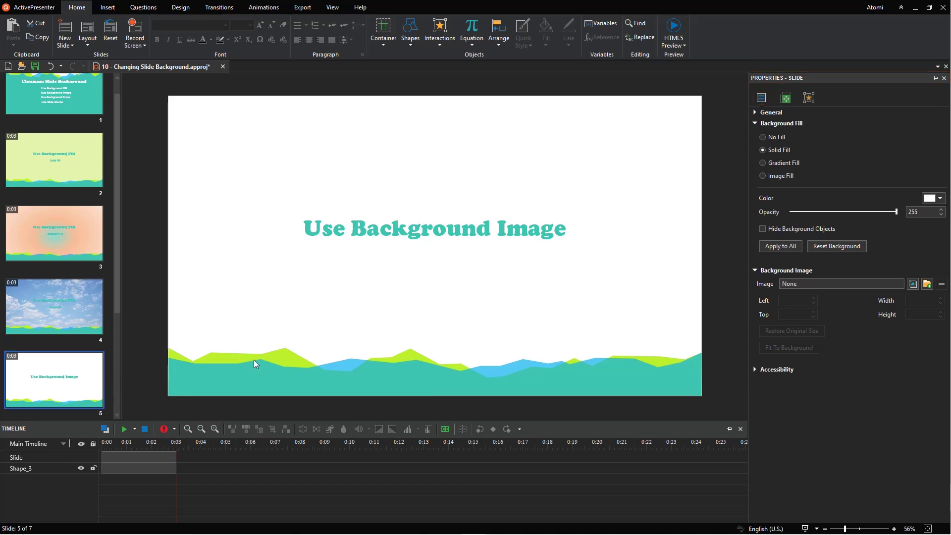
pyautogui.click(926, 285)
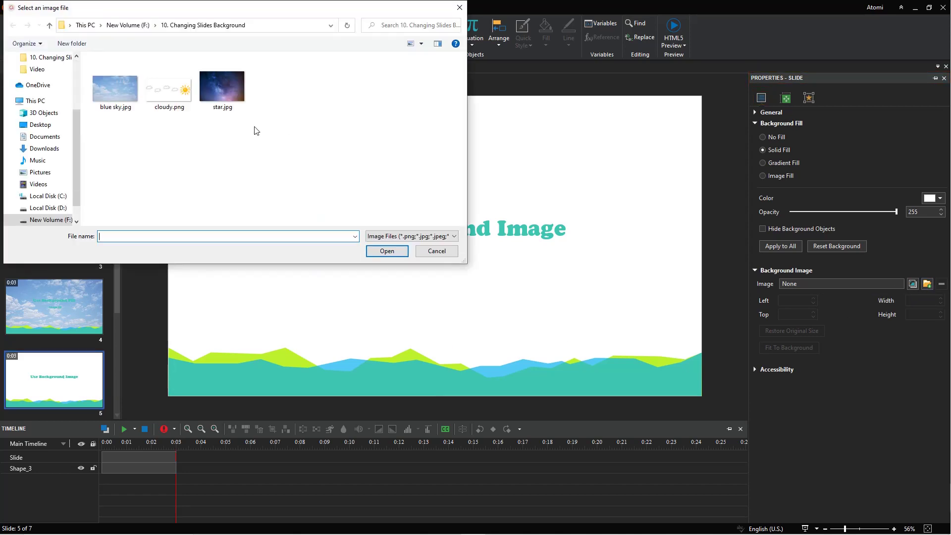
pyautogui.click(174, 97)
pyautogui.click(398, 253)
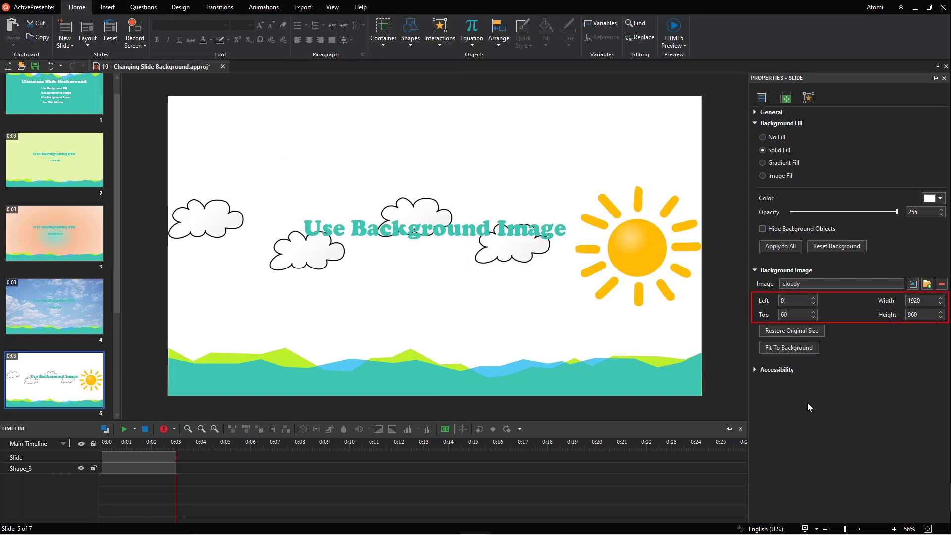
# Raise the background image to Top -200 so the clouds sit above the title
pyautogui.moveTo(799, 314); pyautogui.dragTo(779, 314)
pyautogui.write('-200')
pyautogui.press('Return')
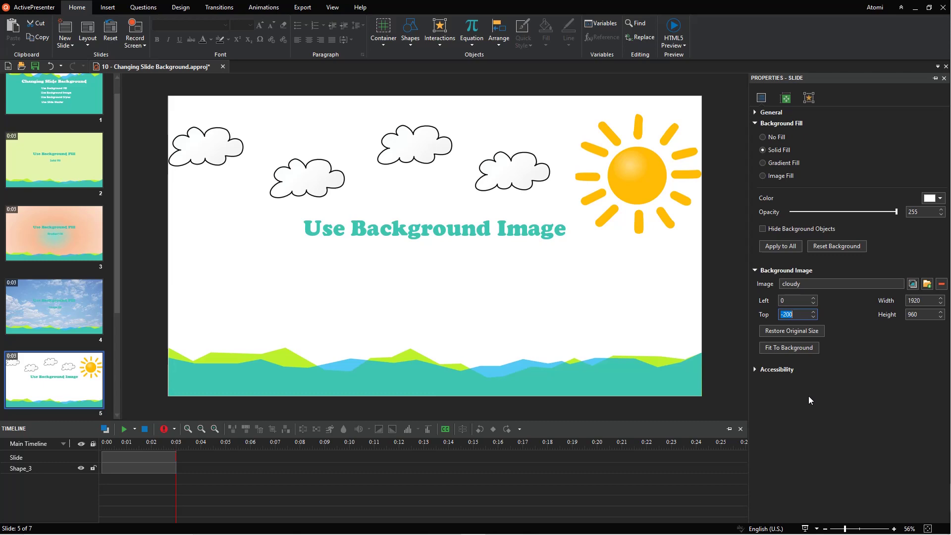
# Mirror slide 5's cloud background image horizontally in the Drawing editor and save it
pyautogui.rightClick(607, 297)
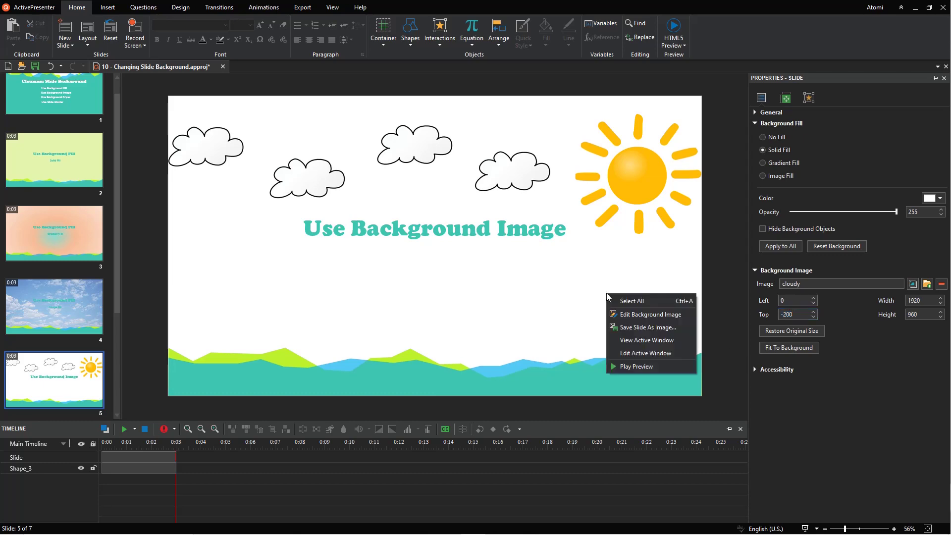
pyautogui.click(634, 315)
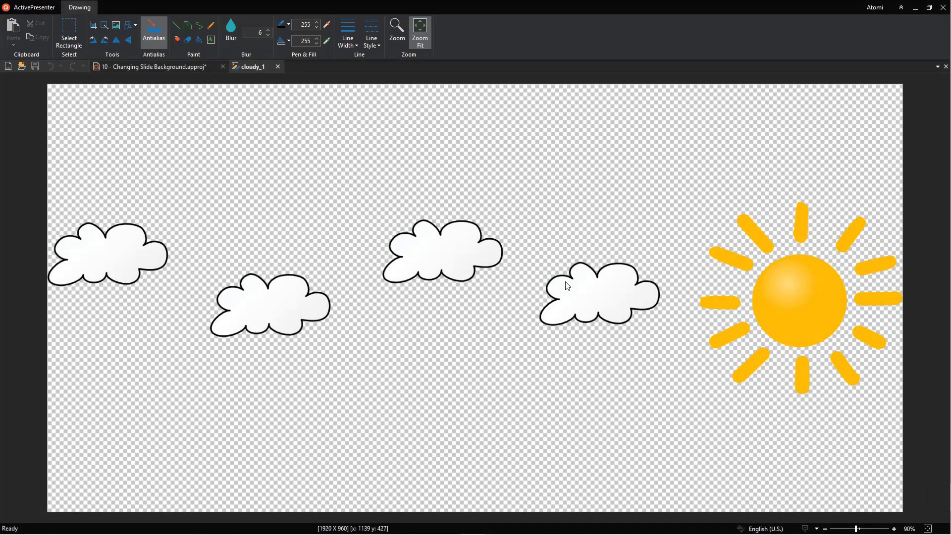
pyautogui.click(121, 43)
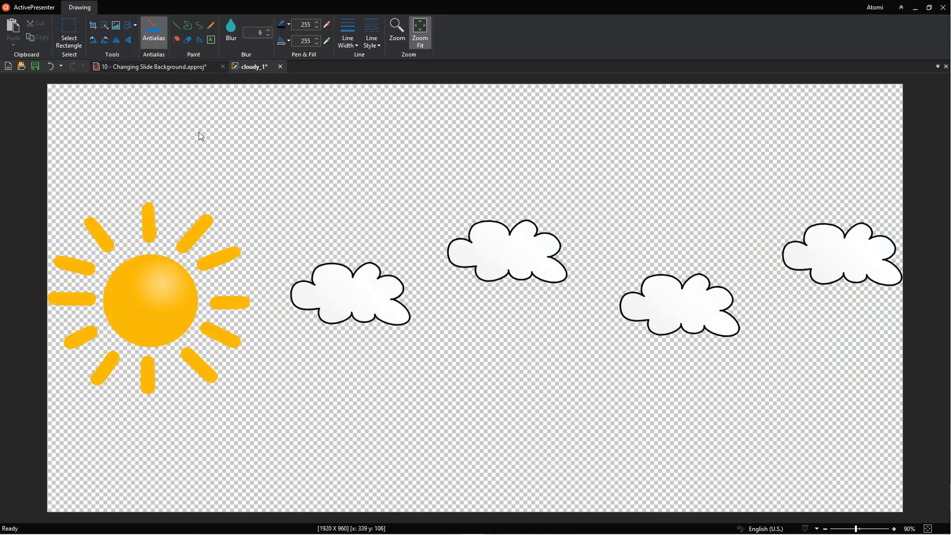
pyautogui.click(34, 66)
# Back in the project, set the Background Image Top offset to -200
pyautogui.click(173, 68)
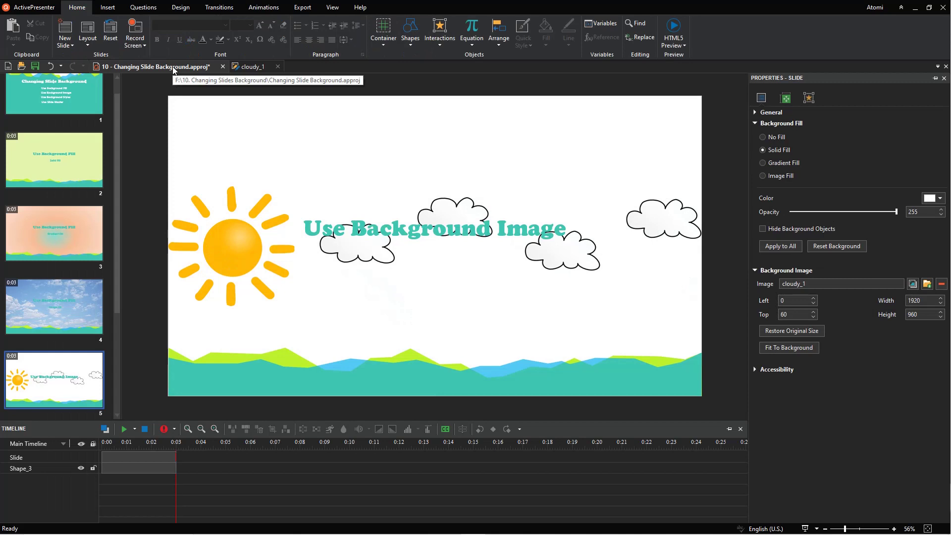
pyautogui.doubleClick(789, 314)
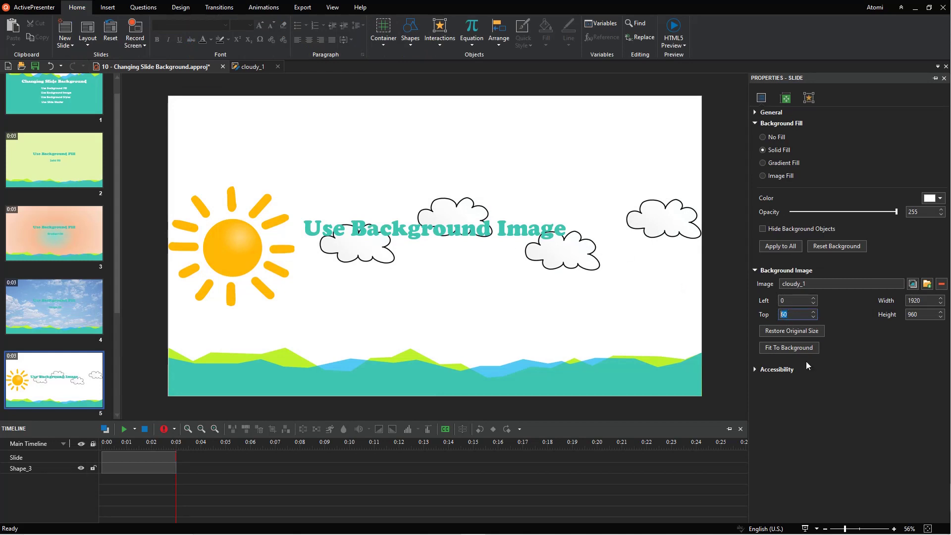
pyautogui.write('-200')
pyautogui.press('Return')
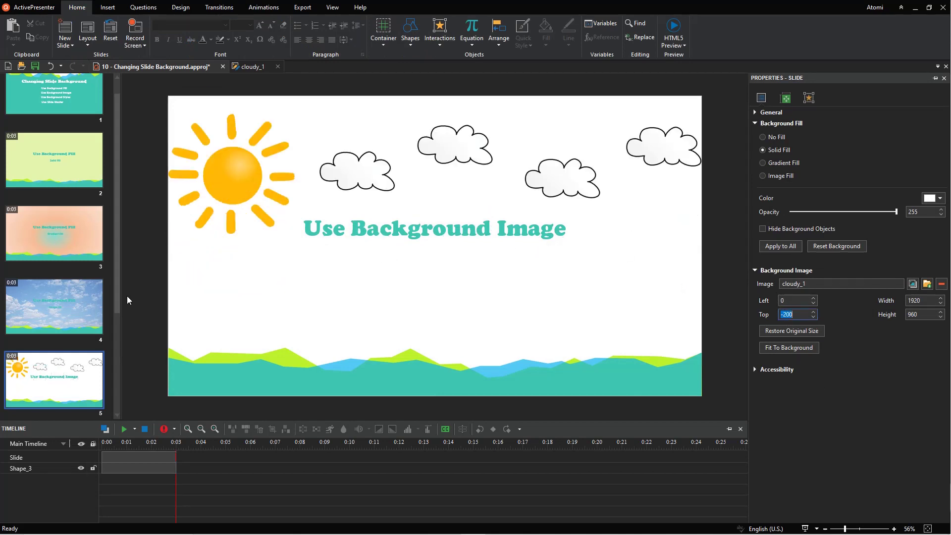
pyautogui.scroll(-5, 118, 326)
# Apply the blue gradient background style preset to slide 6 only, via Apply to Selected Slides
pyautogui.click(94, 298)
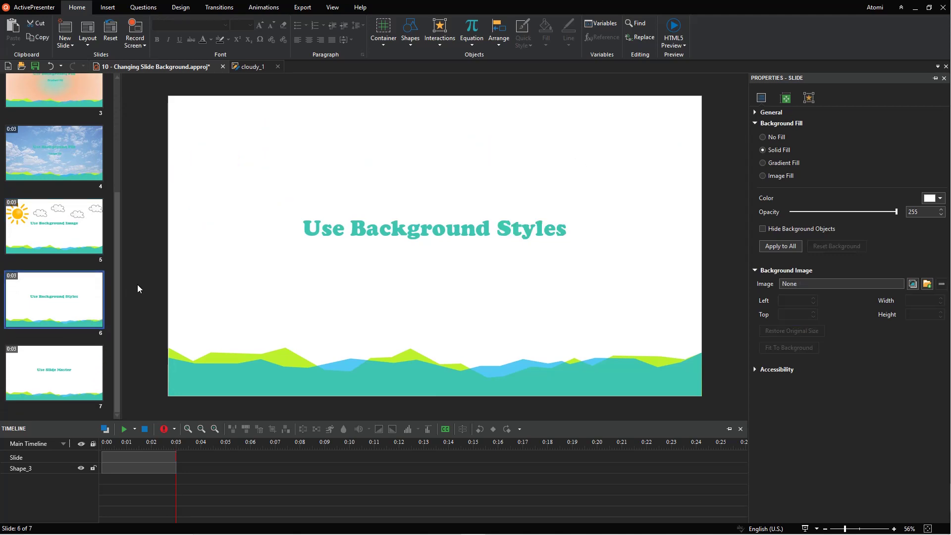
pyautogui.click(188, 8)
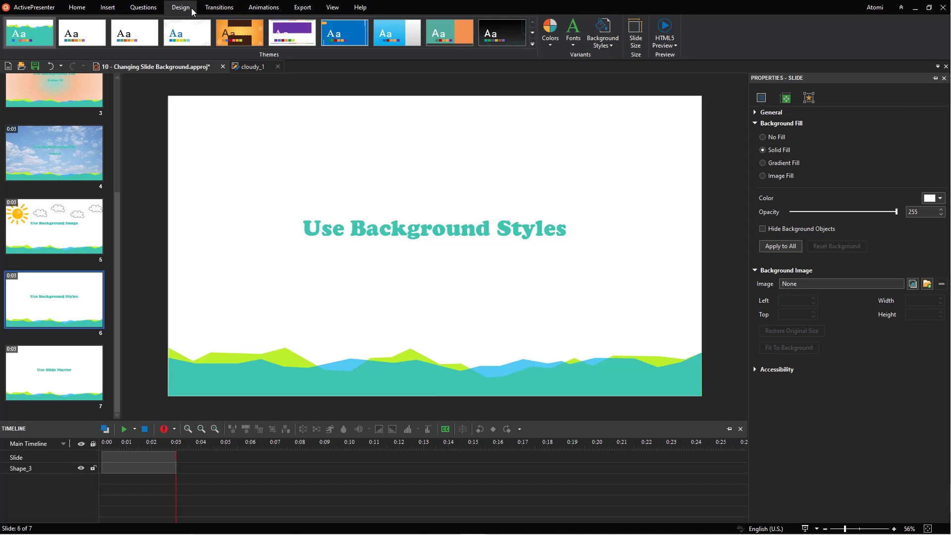
pyautogui.click(603, 34)
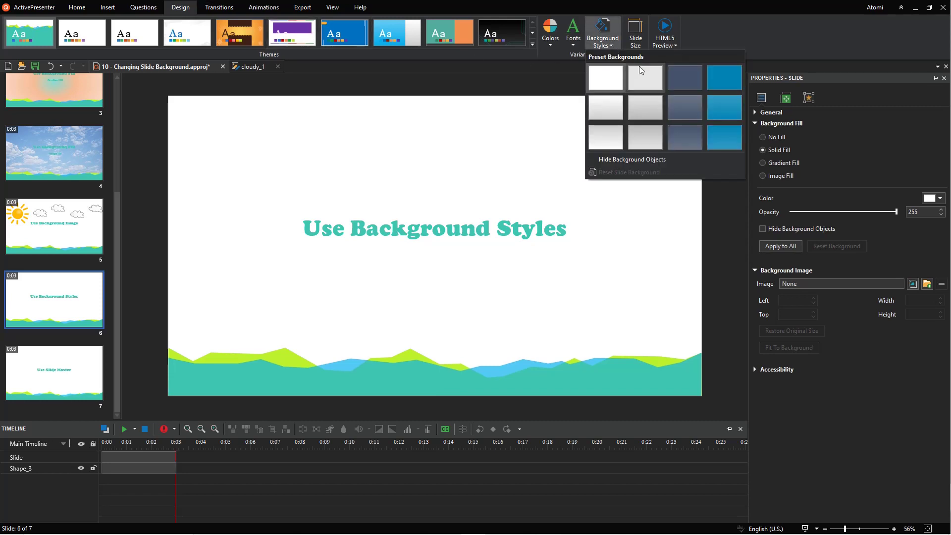
pyautogui.rightClick(722, 143)
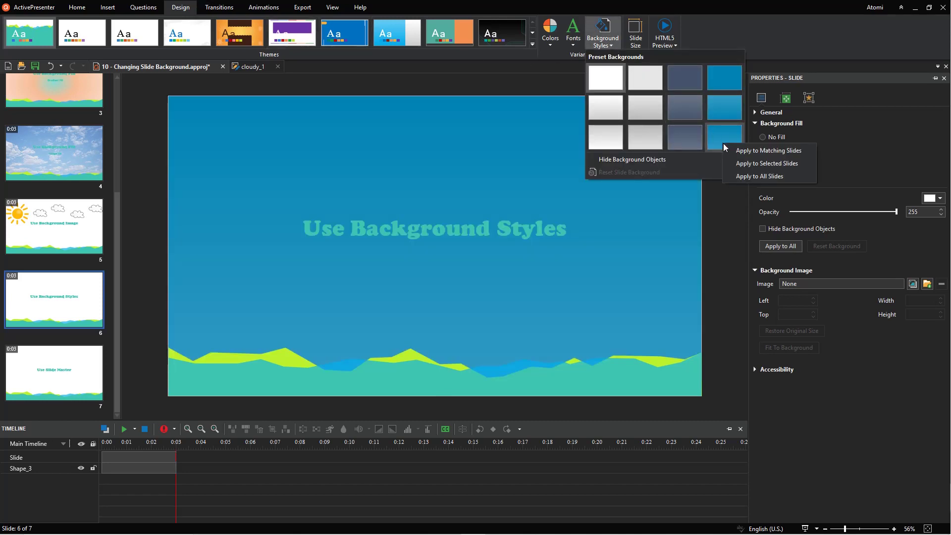
pyautogui.click(730, 163)
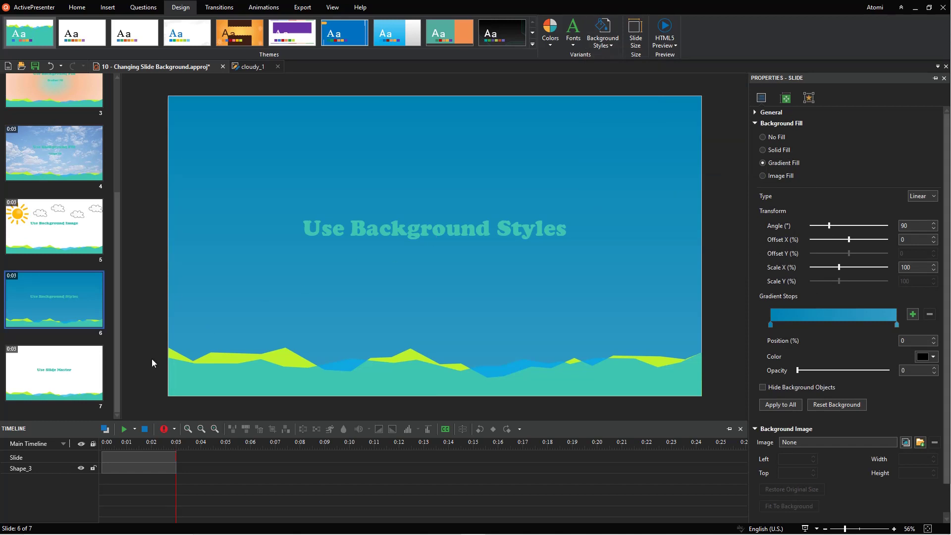
pyautogui.click(90, 384)
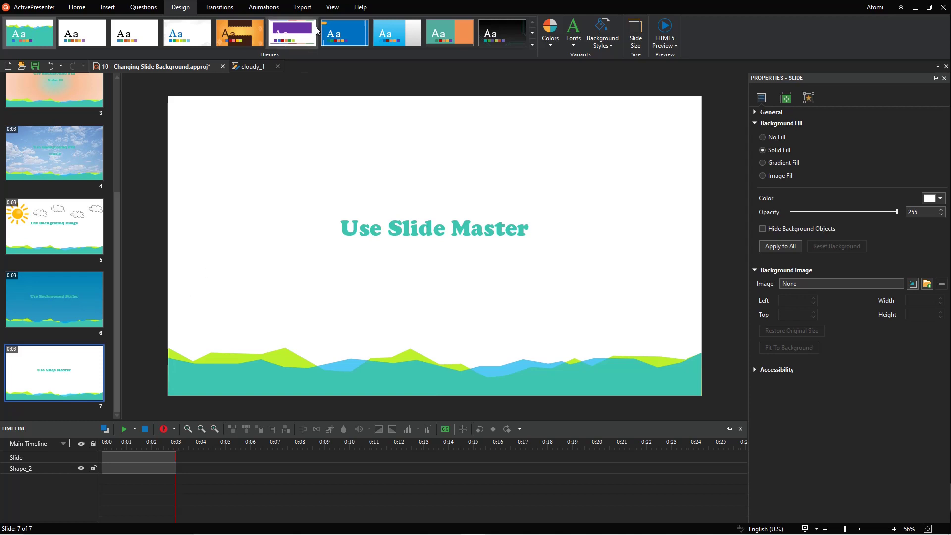
# In Slide Master view, give the layout an image fill background using star.jpg
pyautogui.click(332, 13)
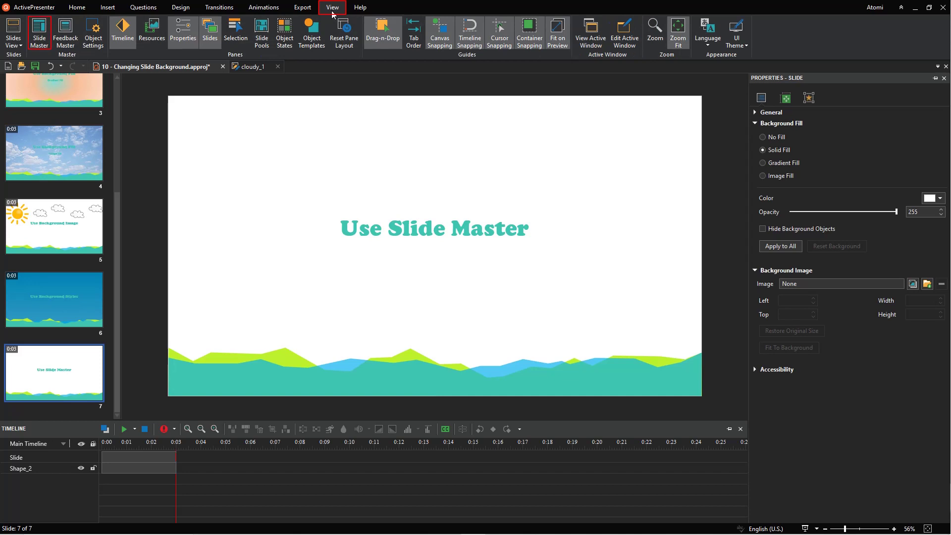
pyautogui.click(48, 51)
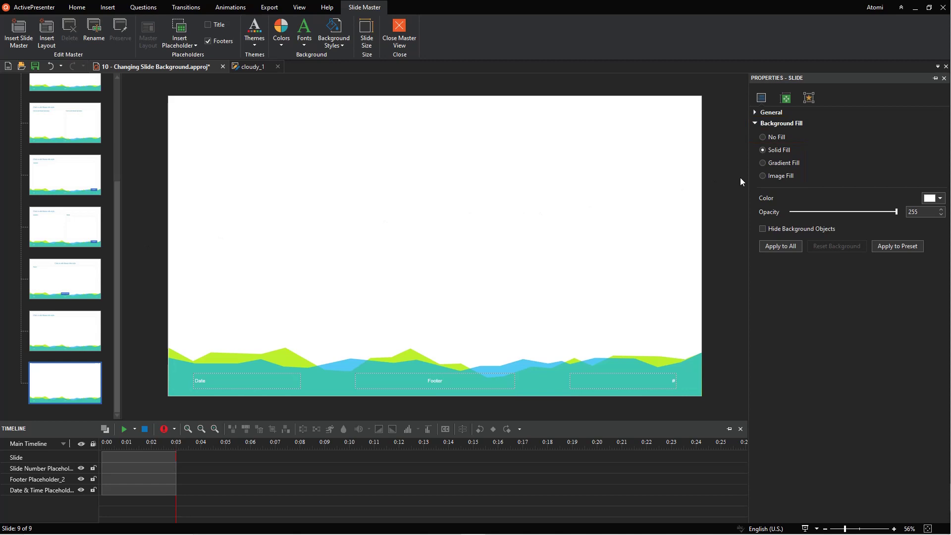
pyautogui.click(763, 176)
pyautogui.click(924, 198)
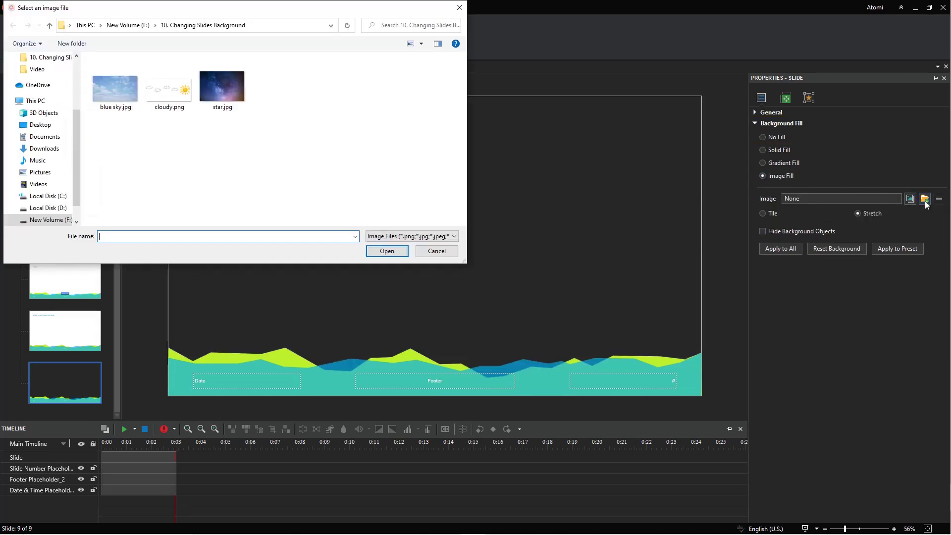
pyautogui.click(228, 82)
pyautogui.click(387, 251)
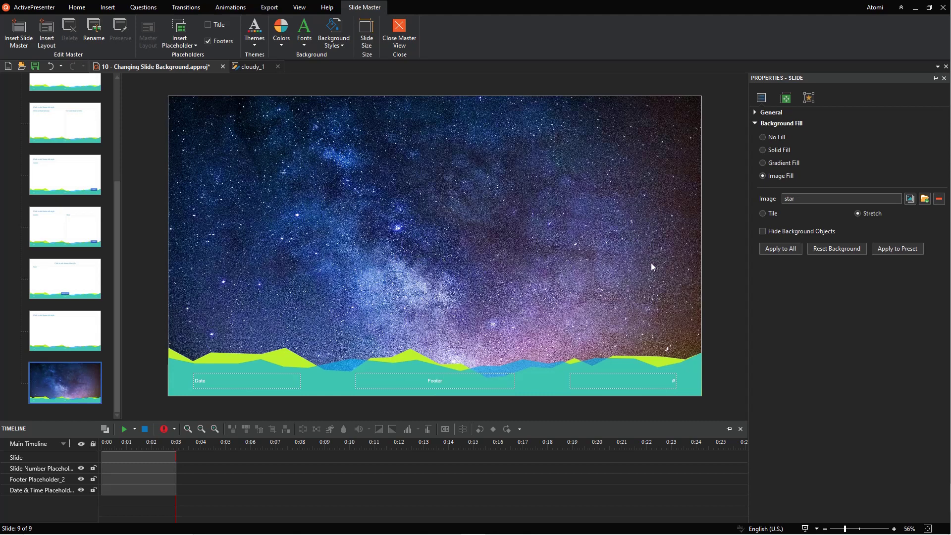
# Apply the star background to all layouts, then undo so only the last layout keeps it
pyautogui.click(793, 253)
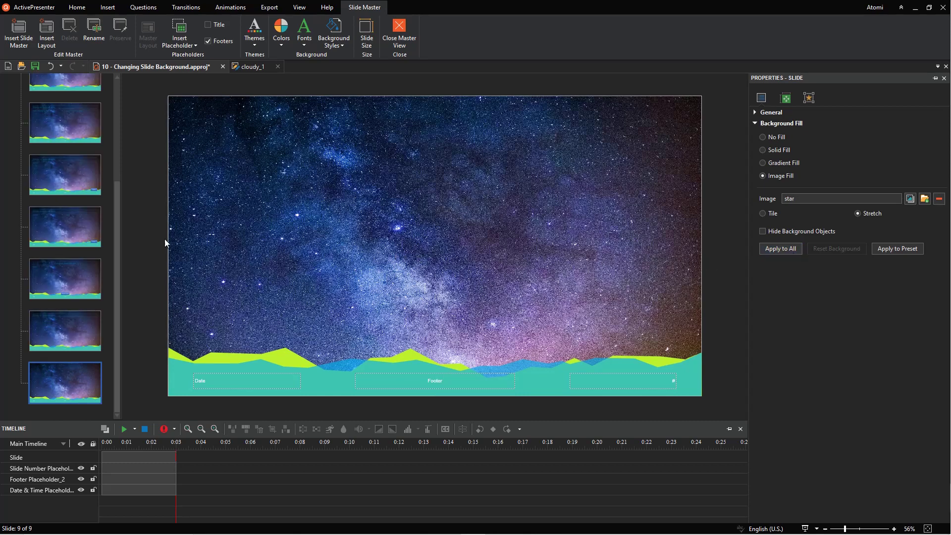
pyautogui.moveTo(117, 213); pyautogui.dragTo(116, 115)
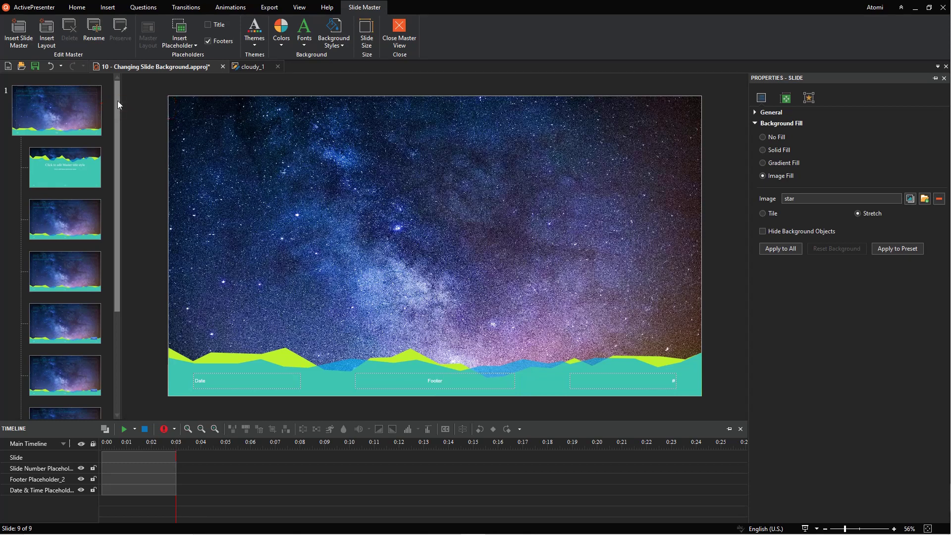
pyautogui.moveTo(118, 100); pyautogui.dragTo(115, 244)
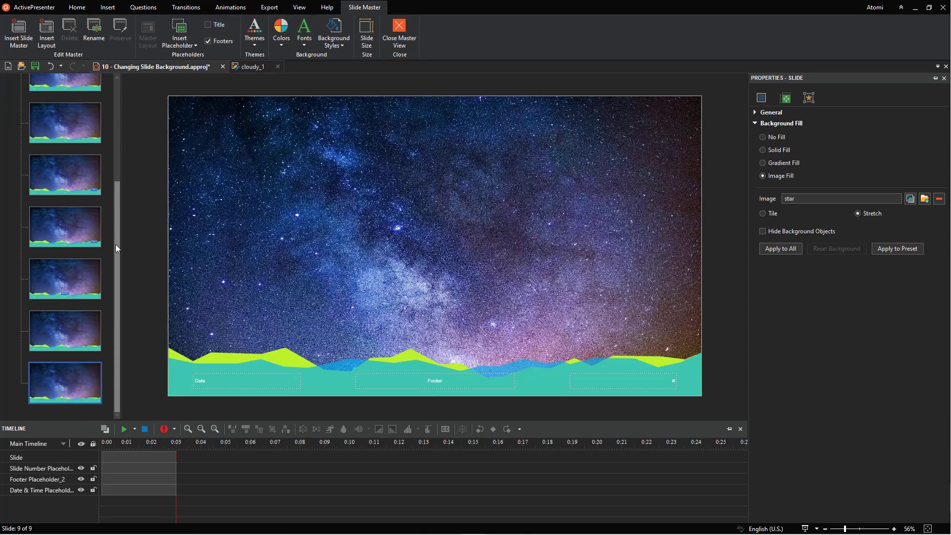
pyautogui.click(50, 66)
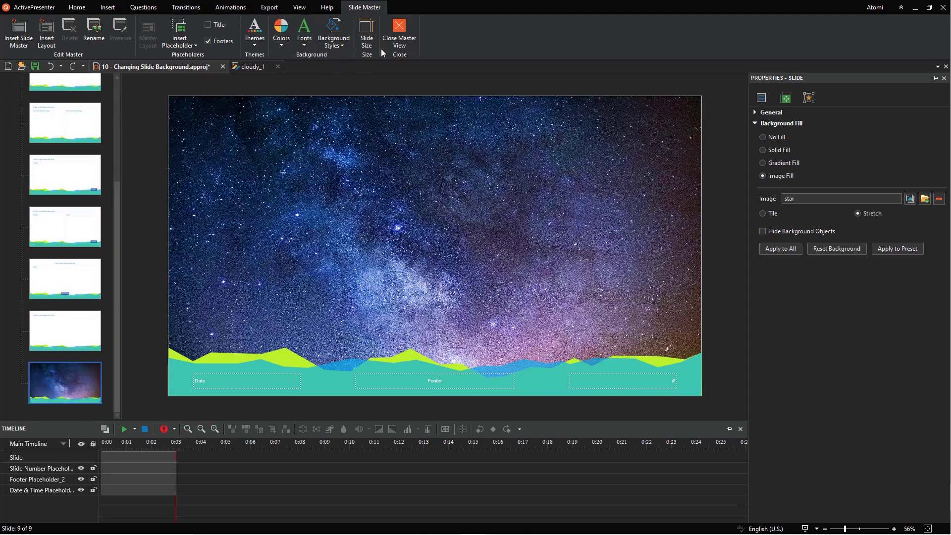
# Close Master View and step down through the slides from slide 2 to review their backgrounds
pyautogui.click(397, 43)
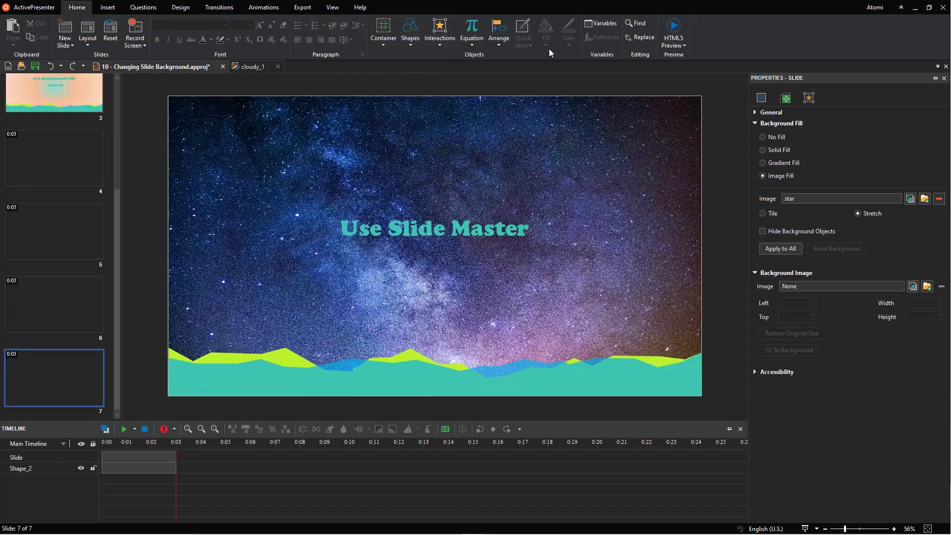
pyautogui.moveTo(117, 204); pyautogui.dragTo(130, 95)
pyautogui.click(101, 173)
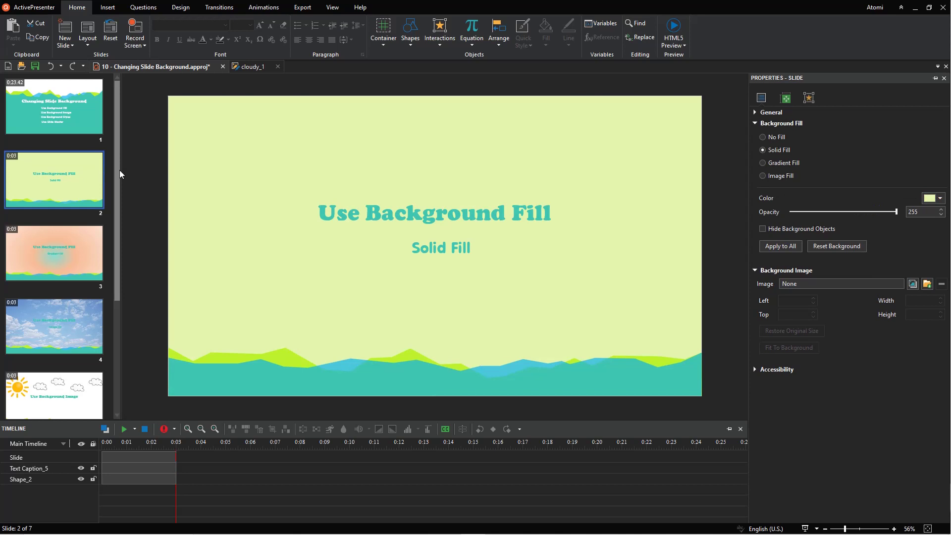
pyautogui.press('Down')
pyautogui.press('Down')
pyautogui.press('Down')
pyautogui.press('Down')
pyautogui.press('Down')
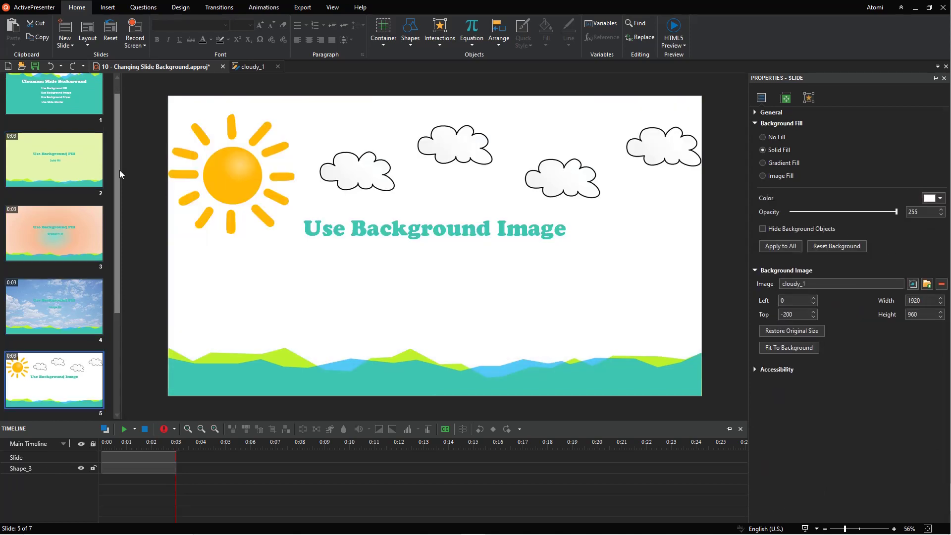